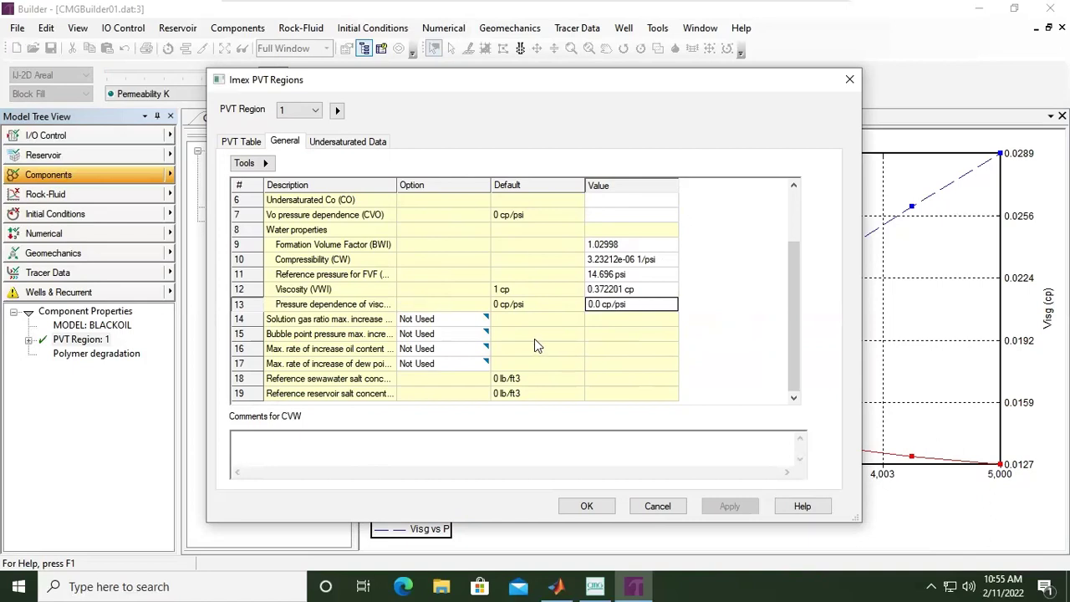
Step: Accept the PVT region settings, go to the Rock-Fluid section and check its general options without changing them
{"action": "left_click", "coordinate": [607, 506]}
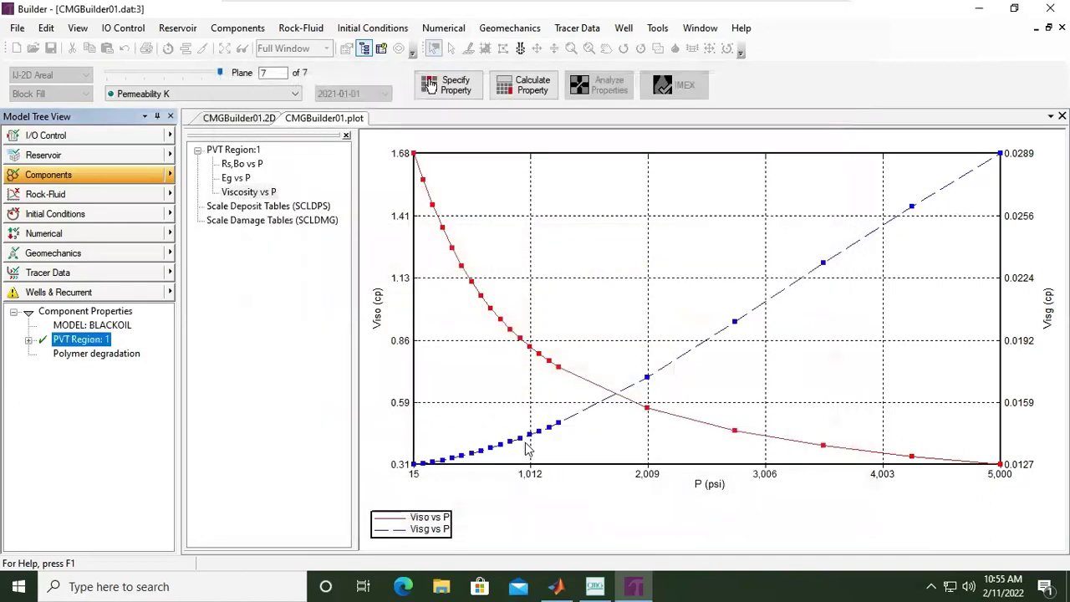
{"action": "left_click", "coordinate": [86, 197]}
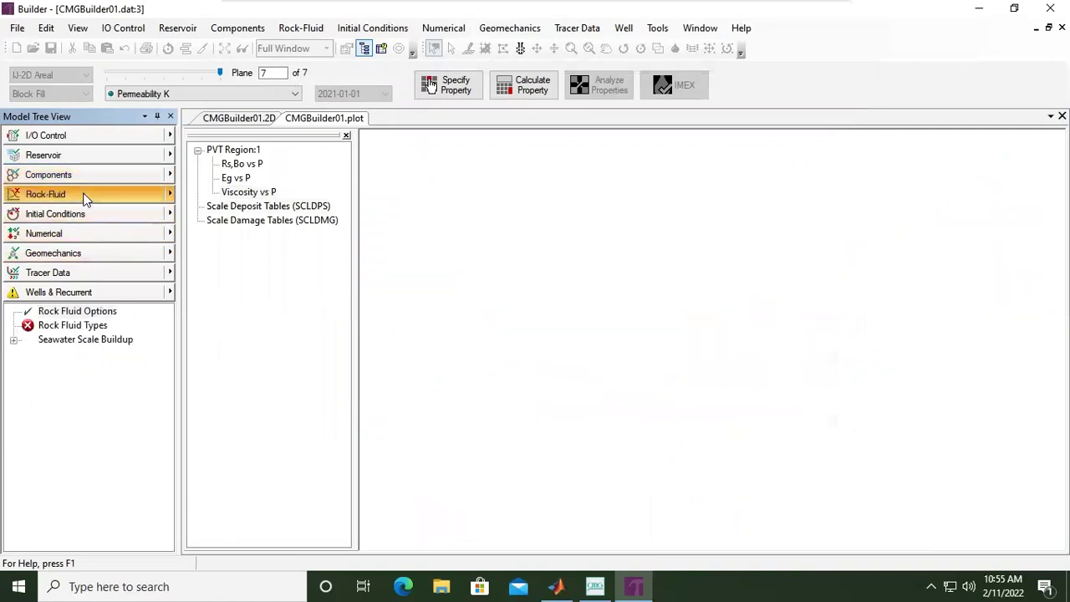
{"action": "left_click", "coordinate": [171, 197]}
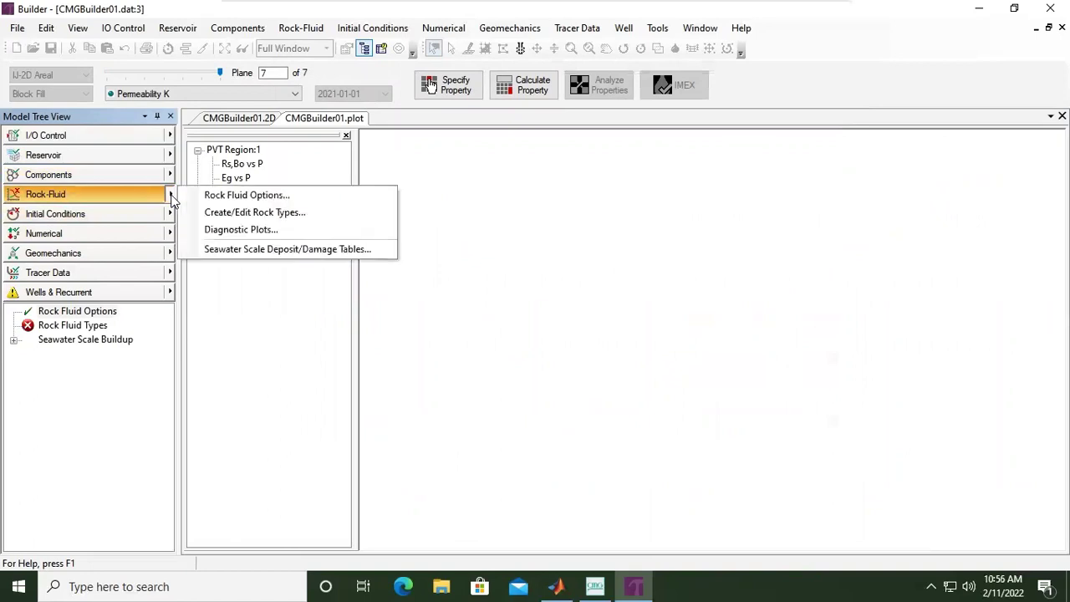
{"action": "left_click", "coordinate": [267, 199]}
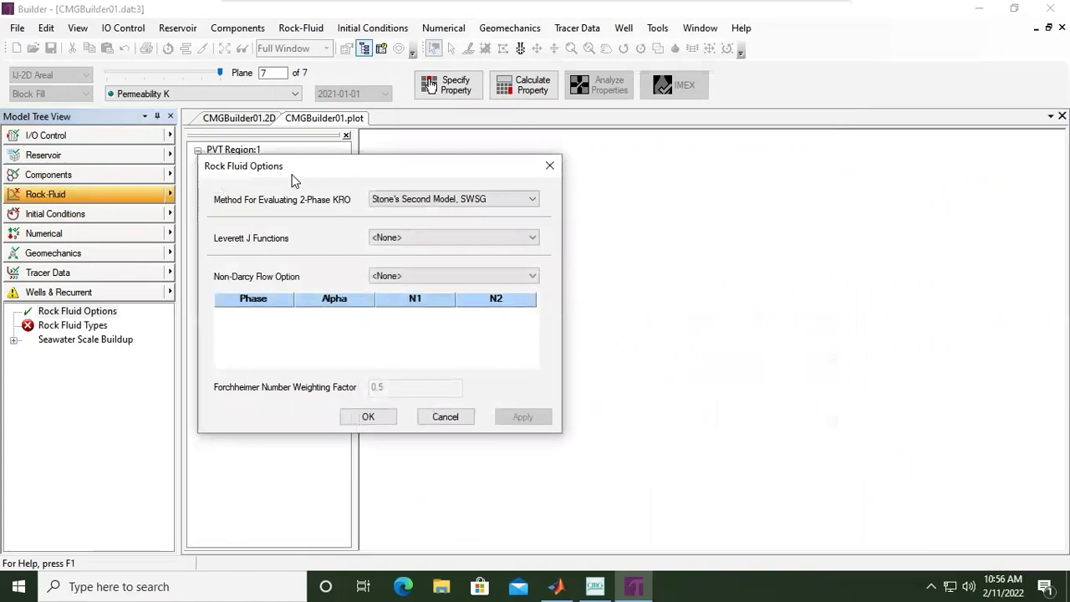
{"action": "left_click", "coordinate": [545, 167]}
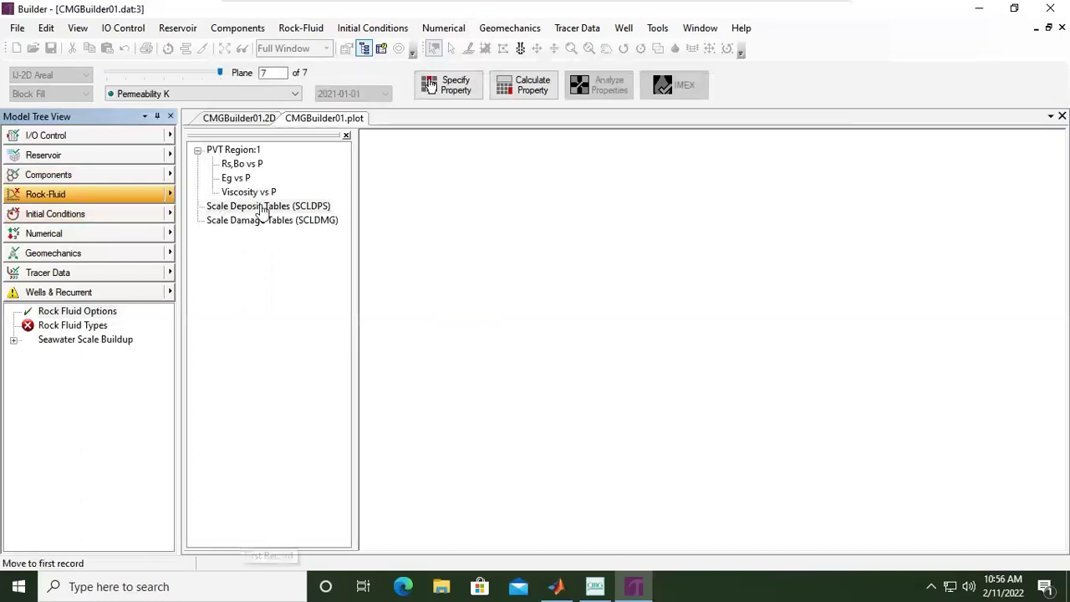
Step: Open the rock fluid types and create a new rock type
{"action": "double_click", "coordinate": [84, 326]}
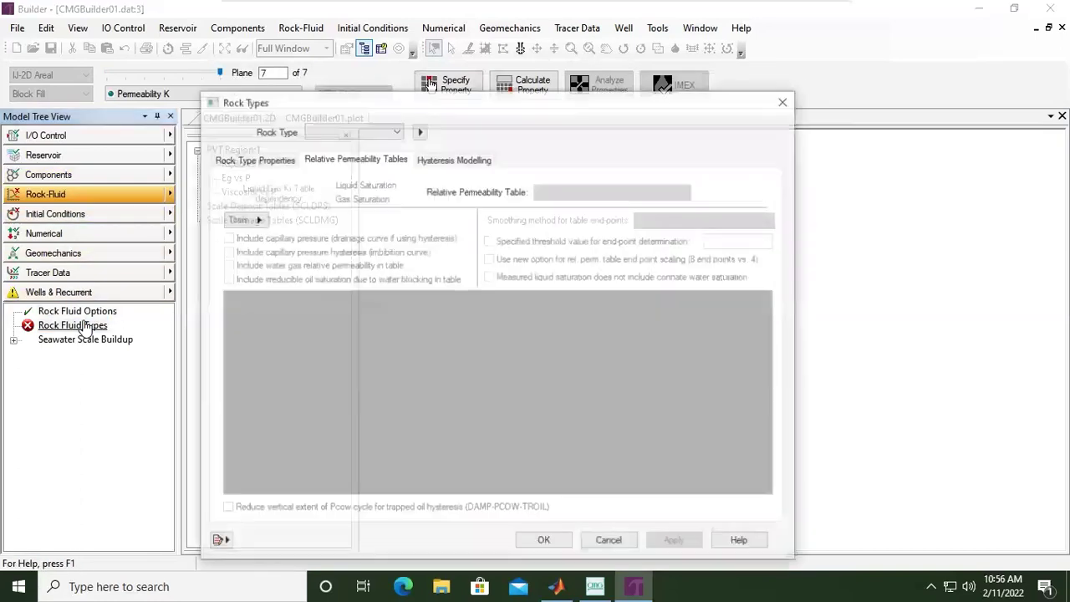
{"action": "left_click_drag", "start_coordinate": [363, 103], "coordinate": [536, 102]}
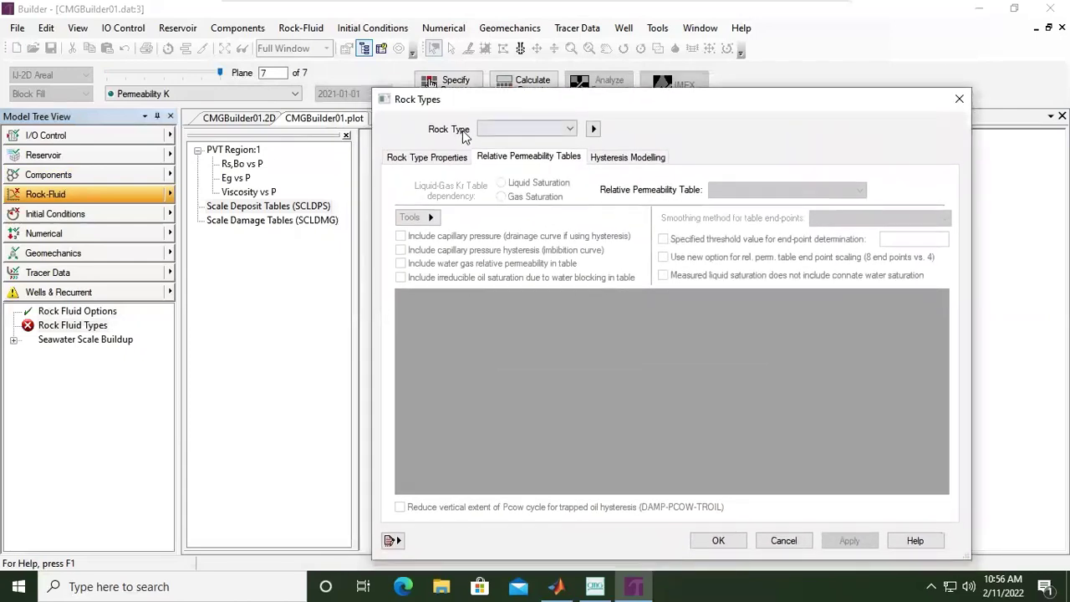
{"action": "left_click_drag", "start_coordinate": [544, 104], "coordinate": [507, 77]}
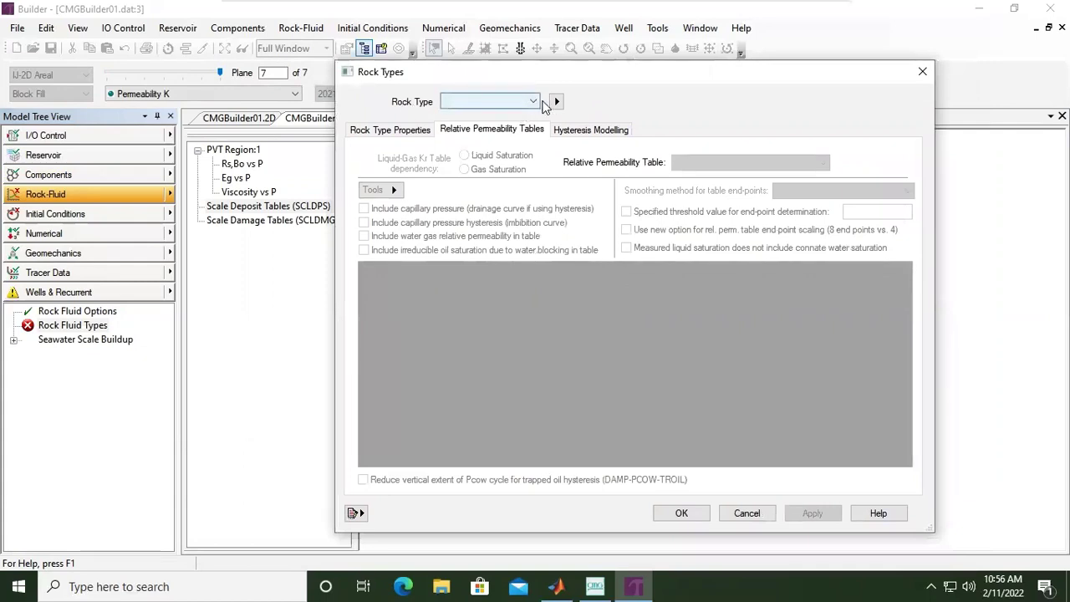
{"action": "left_click", "coordinate": [534, 101]}
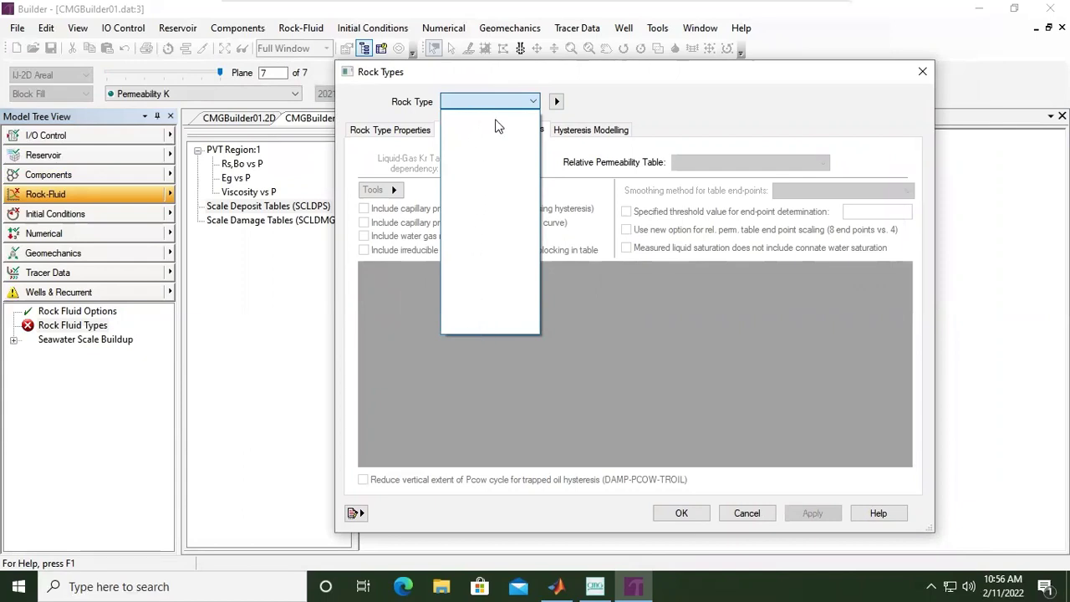
{"action": "left_click", "coordinate": [649, 96]}
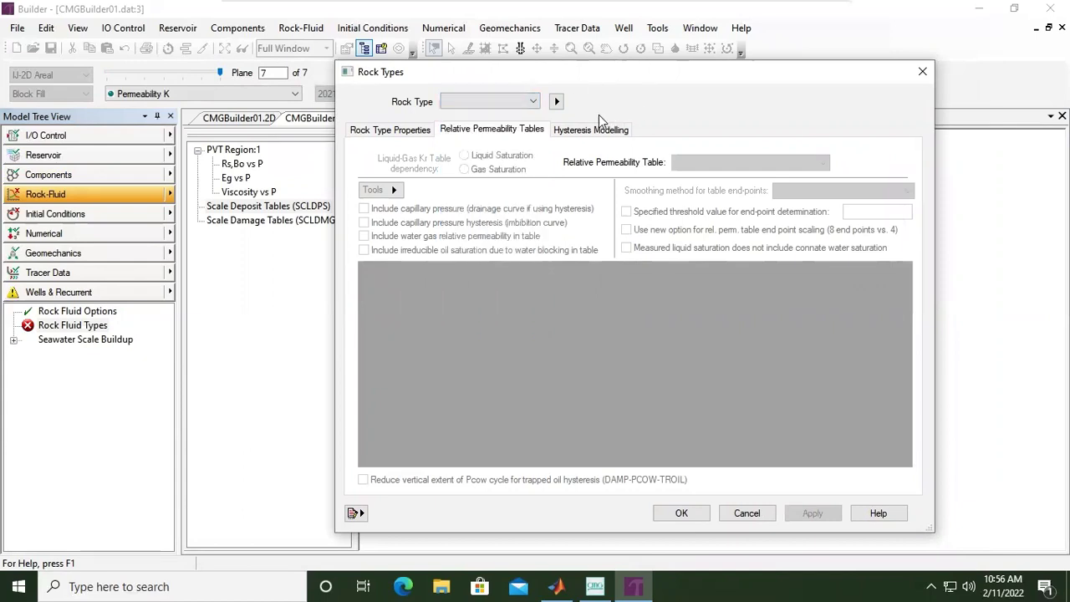
{"action": "left_click", "coordinate": [557, 101]}
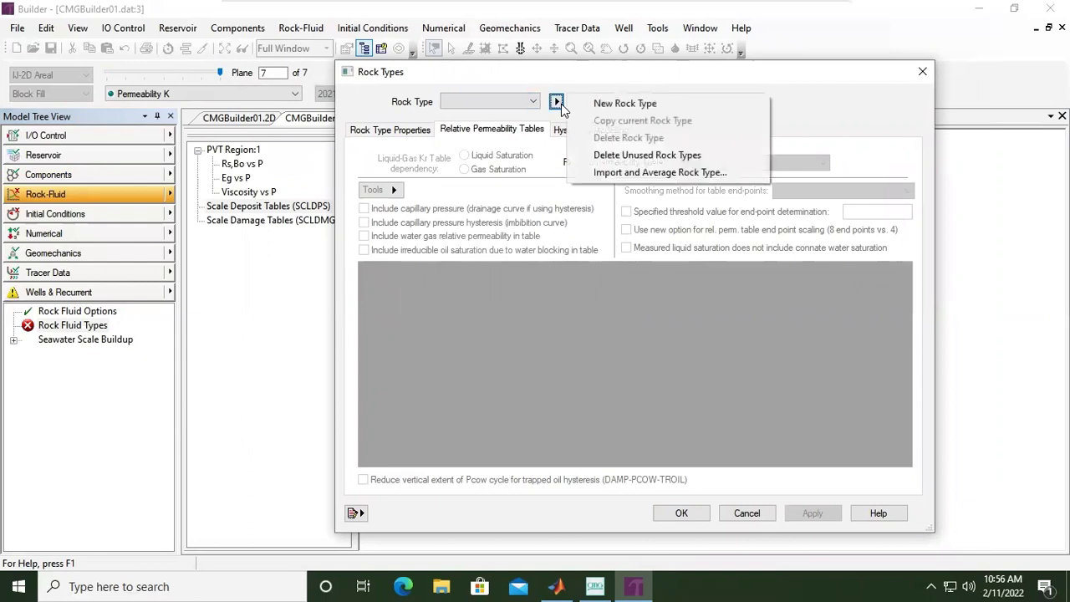
{"action": "left_click", "coordinate": [646, 103]}
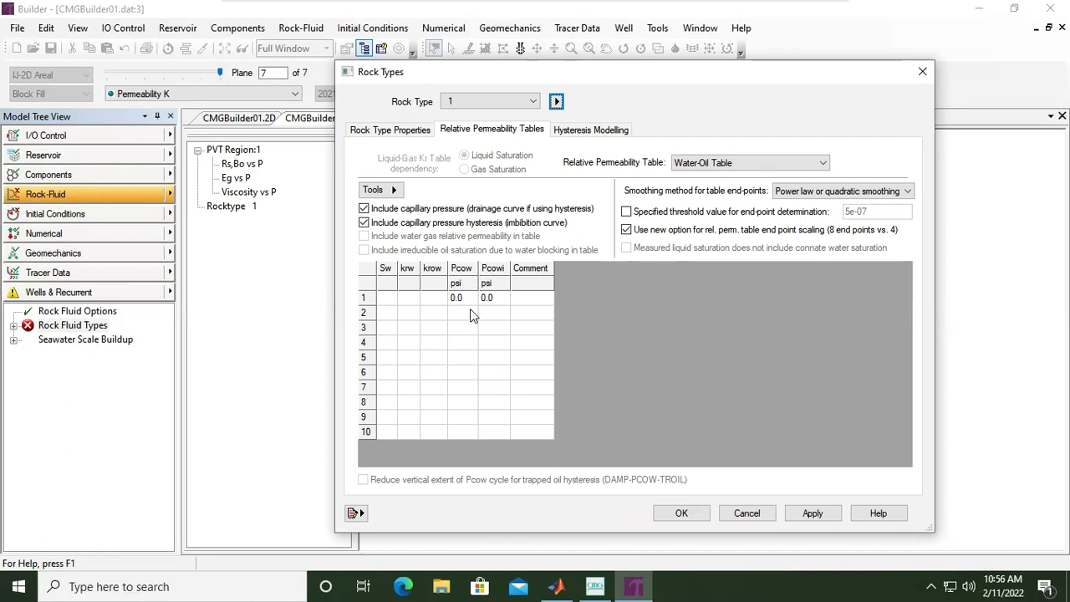
Step: Exclude capillary pressure from the water-oil table and set Sw to 0.01 in its first row
{"action": "left_click", "coordinate": [365, 209]}
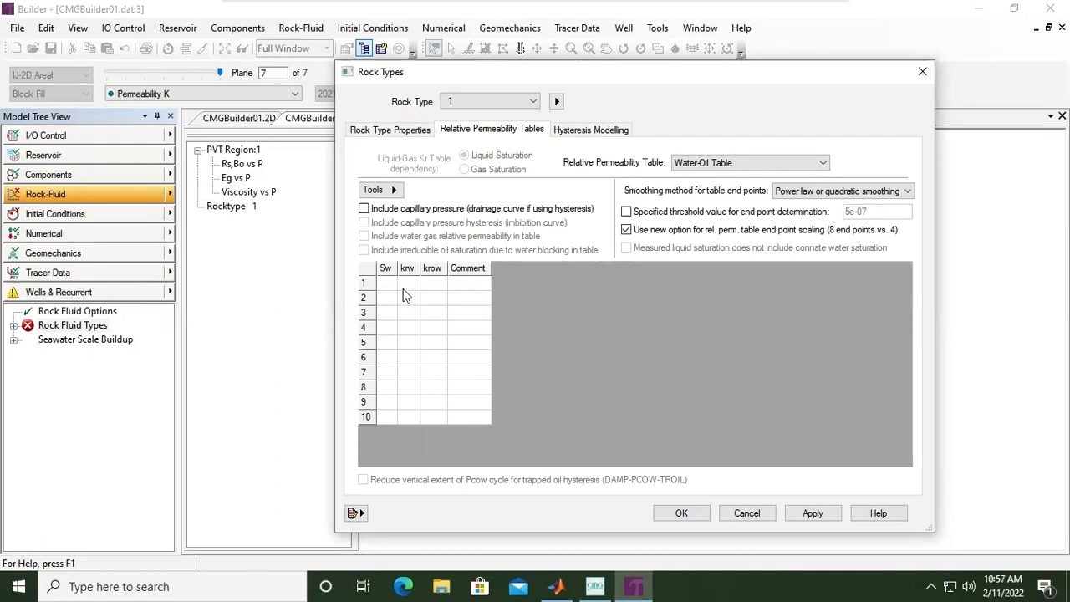
{"action": "right_click", "coordinate": [396, 285]}
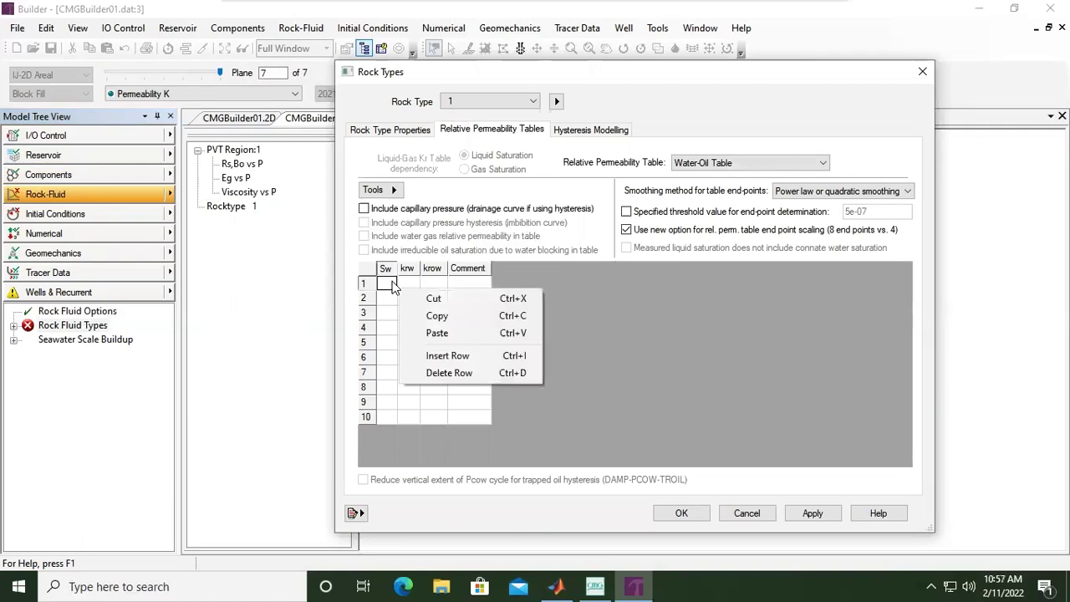
{"action": "left_click", "coordinate": [678, 302]}
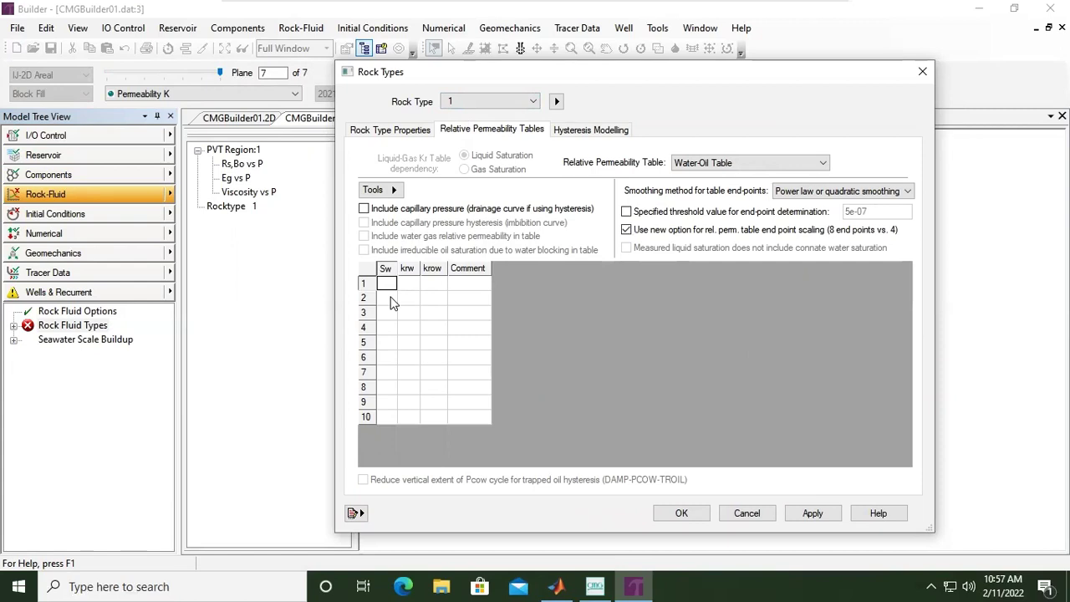
{"action": "type", "text": "0.01"}
{"action": "left_click", "coordinate": [391, 298]}
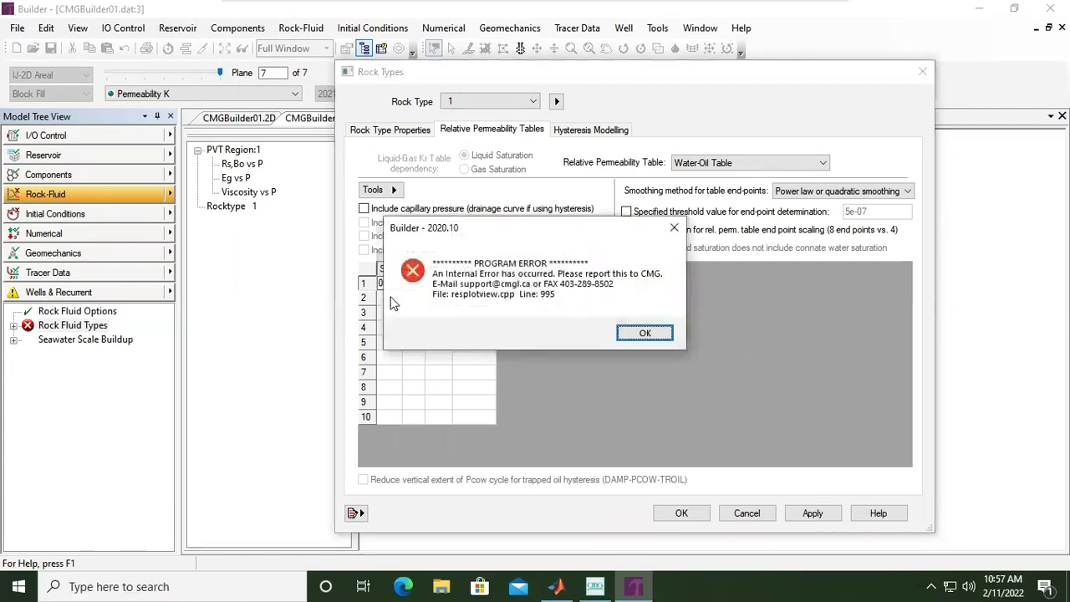
{"action": "left_click", "coordinate": [628, 334]}
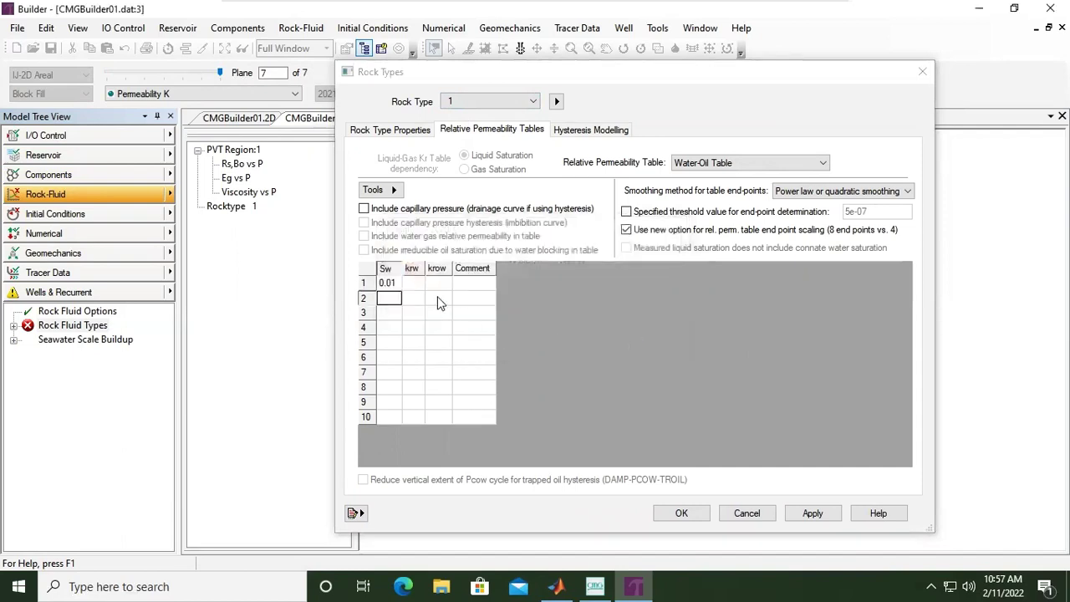
Step: Set krw to 0 and krow to 0.99 in the first row of the water-oil table
{"action": "left_click", "coordinate": [419, 286]}
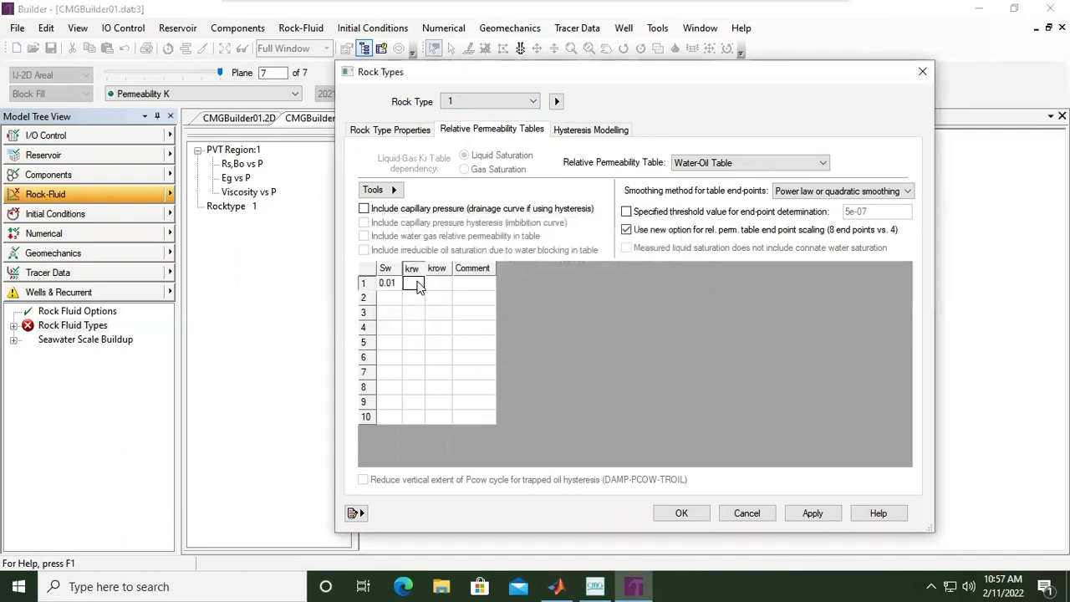
{"action": "type", "text": "0"}
{"action": "left_click", "coordinate": [431, 286]}
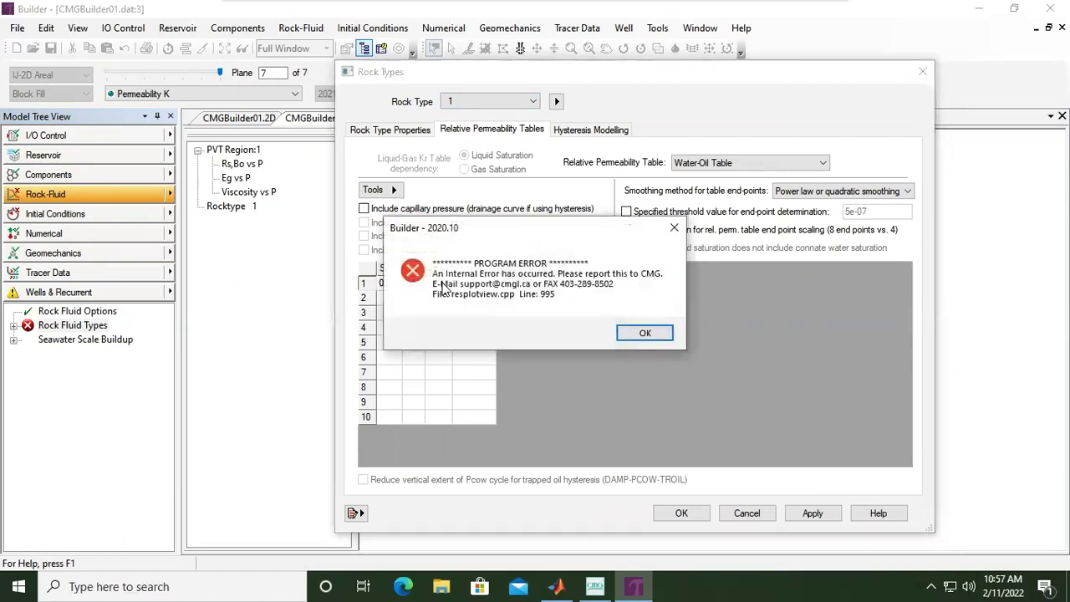
{"action": "left_click", "coordinate": [629, 330]}
{"action": "left_click", "coordinate": [640, 333]}
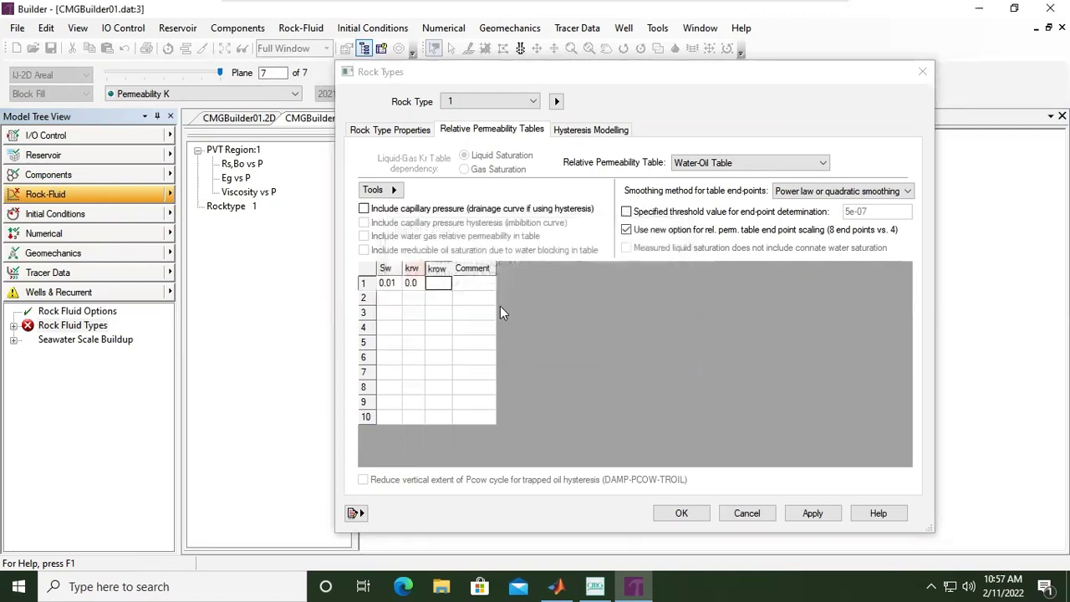
{"action": "left_click", "coordinate": [444, 289]}
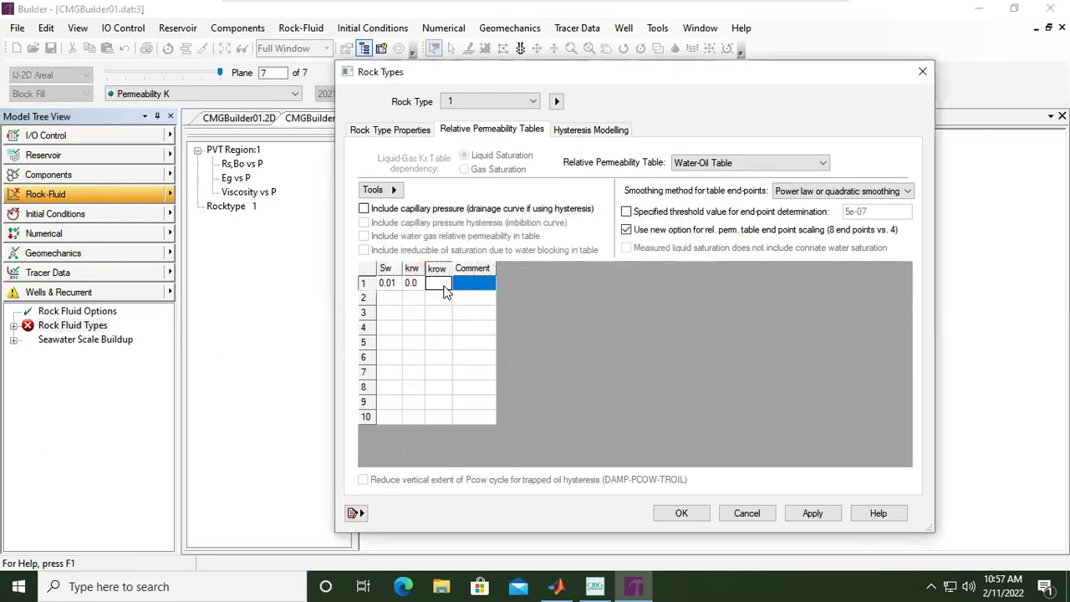
{"action": "type", "text": "0.99"}
{"action": "left_click", "coordinate": [393, 306]}
{"action": "left_click", "coordinate": [641, 332]}
{"action": "left_click", "coordinate": [642, 334]}
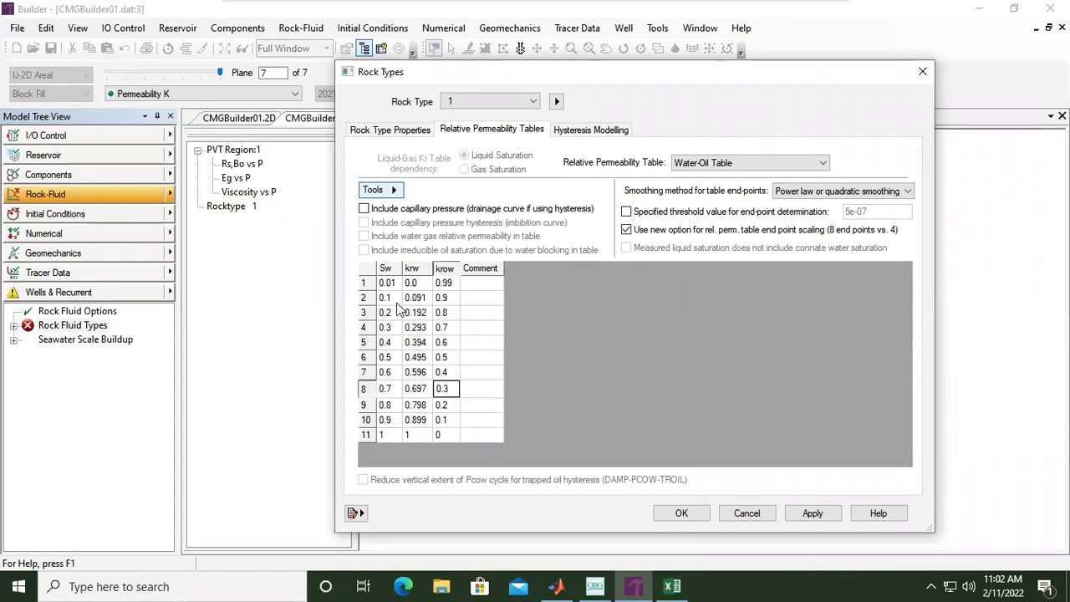
Step: Review the Sw, krw and krow entries in rows 2 to 6 of the water-oil table
{"action": "left_click", "coordinate": [386, 297]}
{"action": "left_click", "coordinate": [419, 299]}
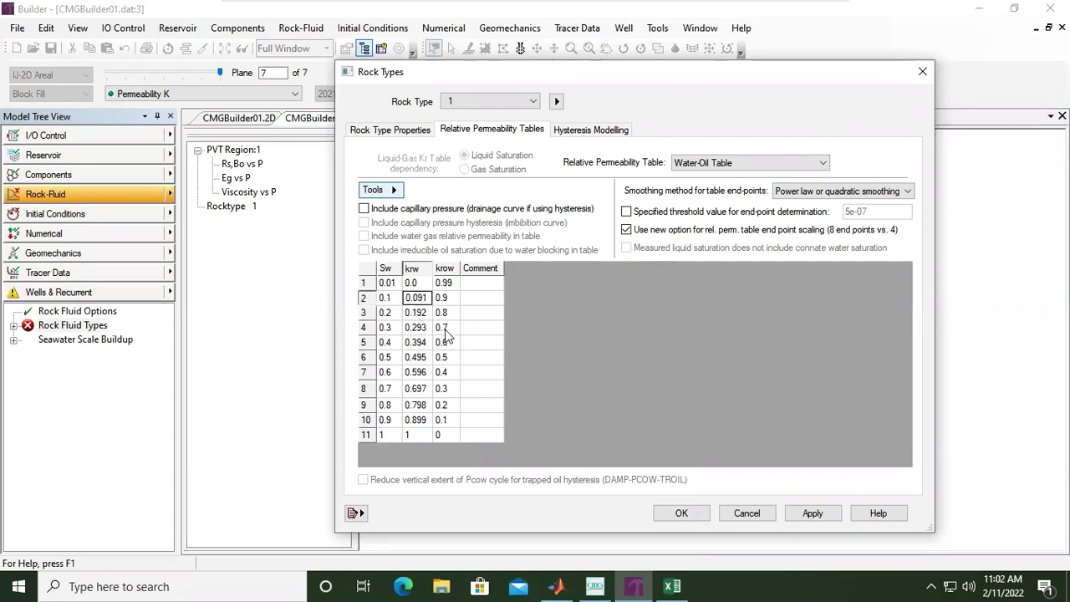
{"action": "left_click", "coordinate": [389, 312]}
{"action": "left_click", "coordinate": [413, 313]}
{"action": "left_click", "coordinate": [417, 330]}
{"action": "left_click", "coordinate": [398, 355]}
{"action": "left_click", "coordinate": [411, 354]}
{"action": "left_click", "coordinate": [446, 344]}
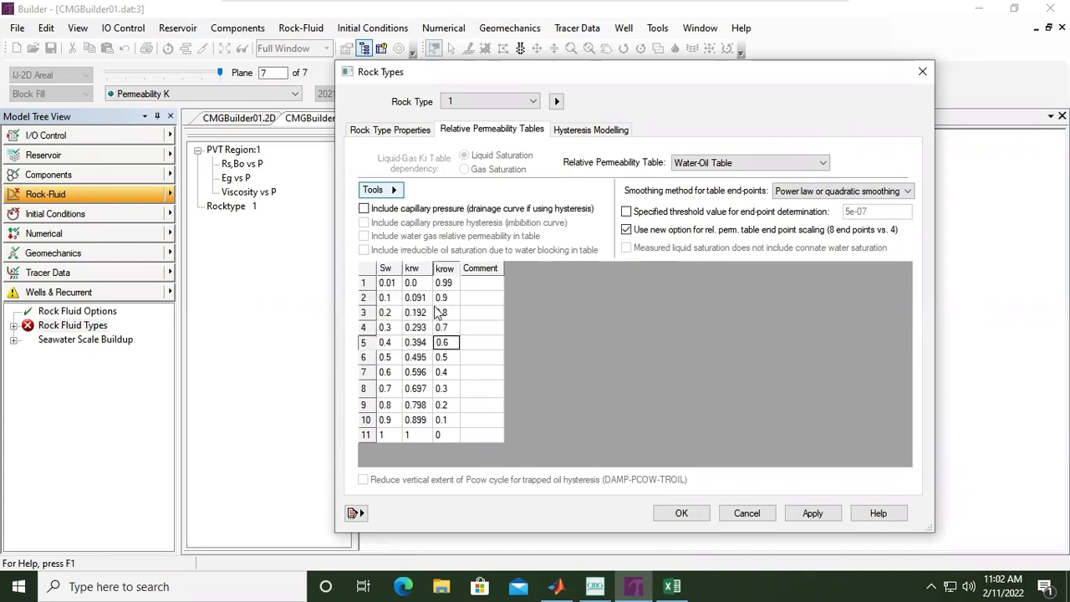
Step: Examine the correlation-based table generator, including its exponent suggestions and endpoint saturation inputs, and close it without generating tables
{"action": "left_click", "coordinate": [390, 191]}
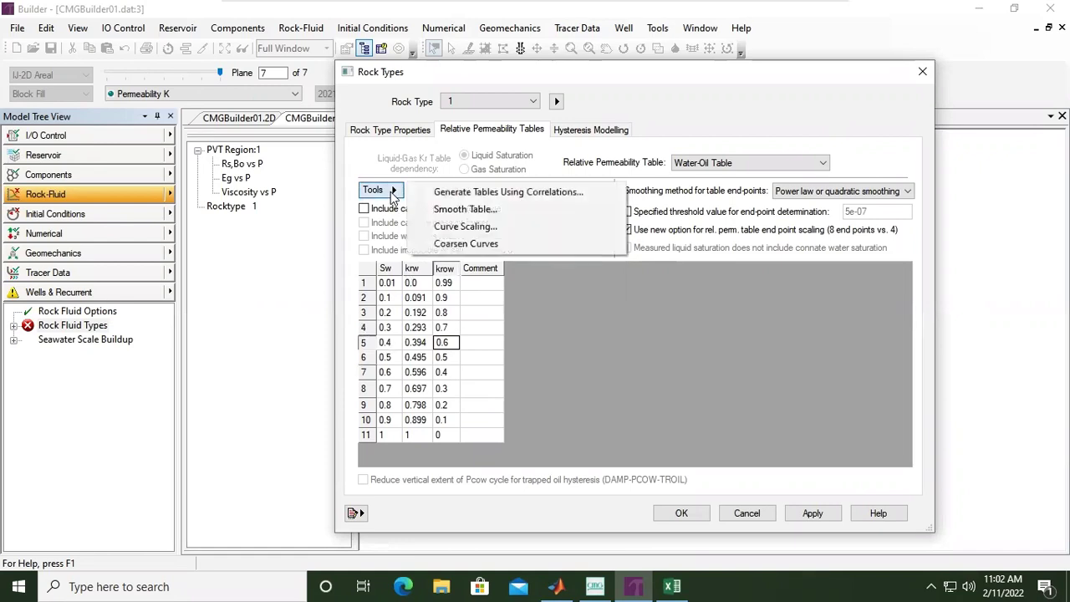
{"action": "left_click", "coordinate": [561, 191]}
{"action": "left_click_drag", "start_coordinate": [450, 91], "coordinate": [420, 95]}
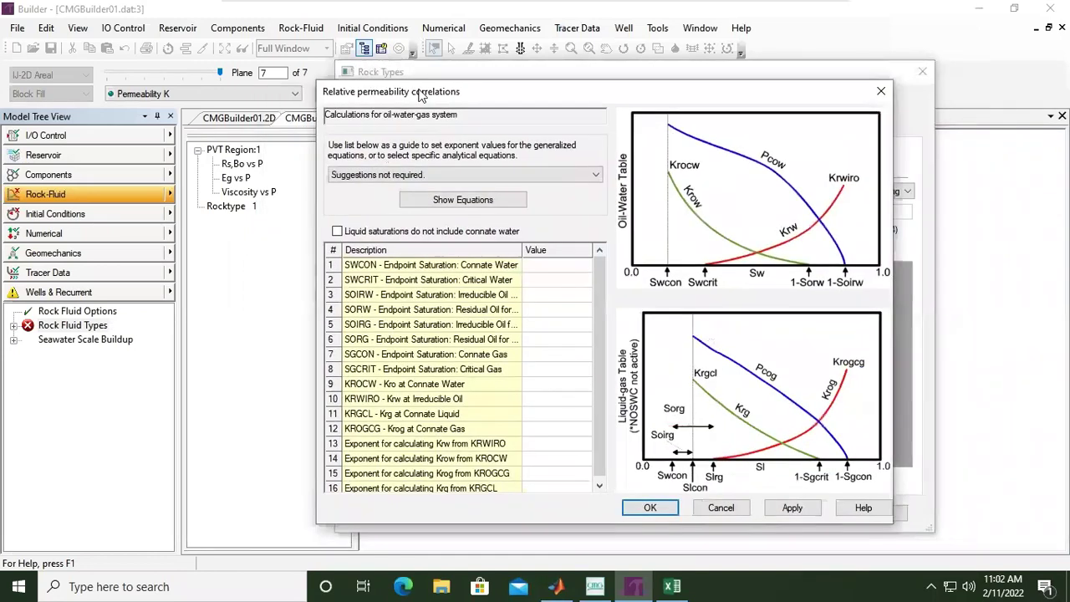
{"action": "left_click", "coordinate": [497, 175]}
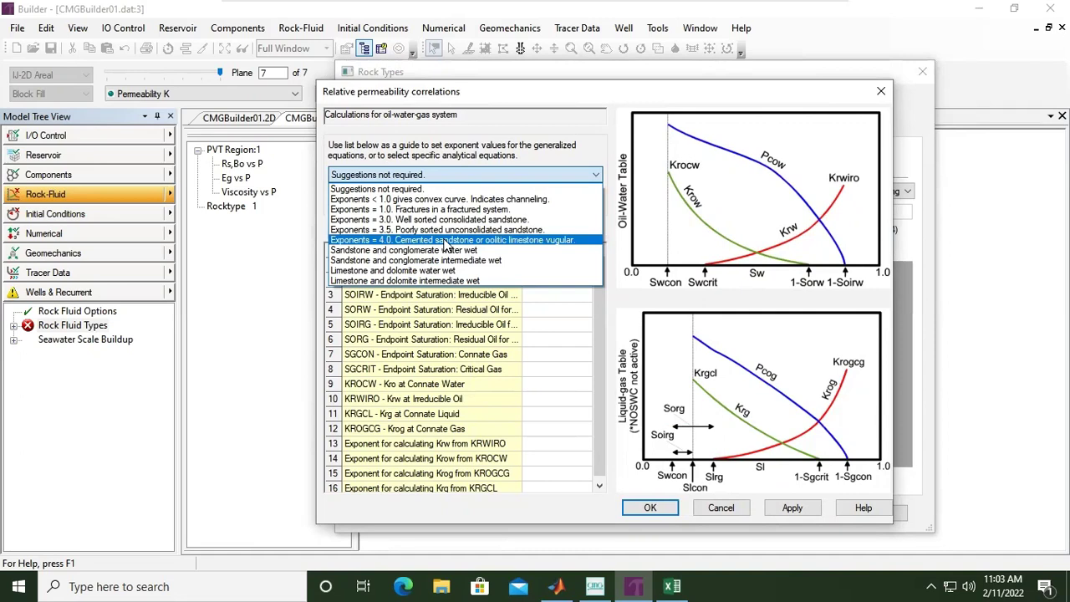
{"action": "left_click", "coordinate": [602, 318]}
{"action": "left_click", "coordinate": [565, 266]}
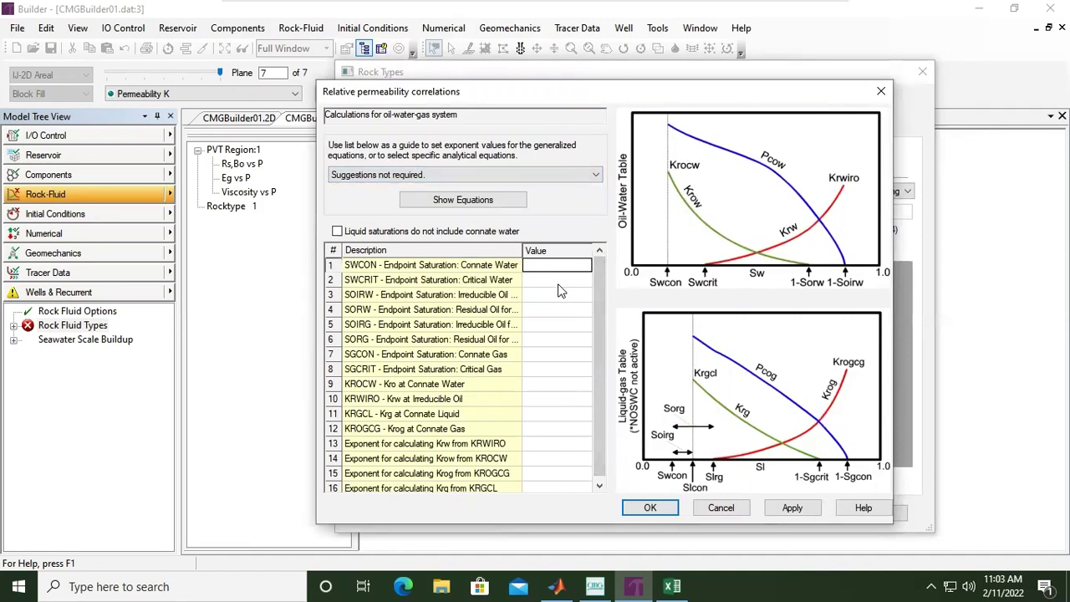
{"action": "left_click", "coordinate": [555, 296]}
{"action": "left_click", "coordinate": [547, 311]}
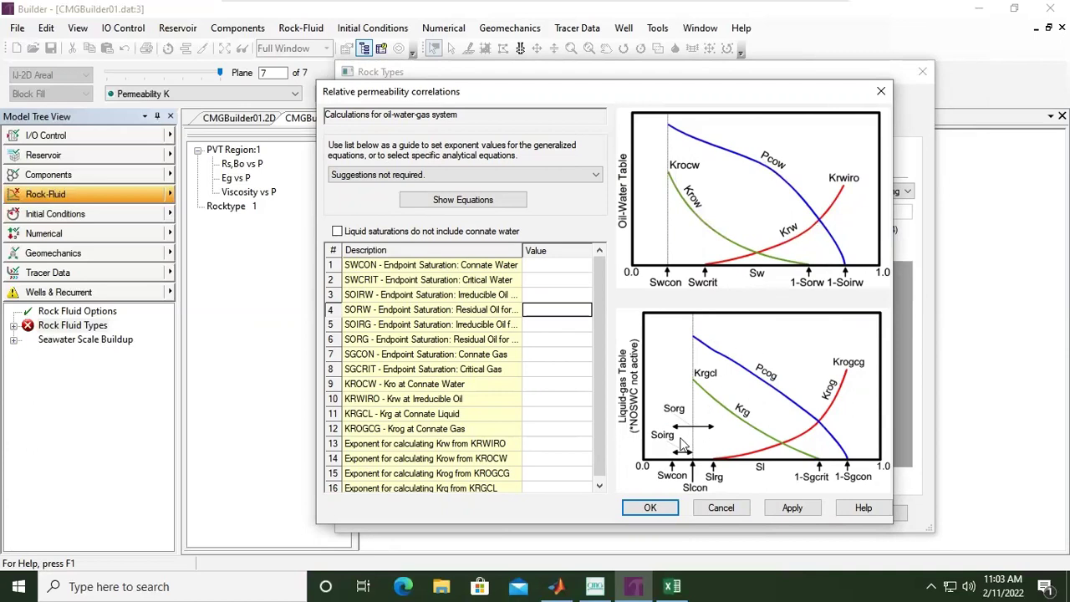
{"action": "left_click", "coordinate": [882, 92]}
Step: Apply the water-oil relative permeability table and close the rock type settings
{"action": "left_click", "coordinate": [813, 514]}
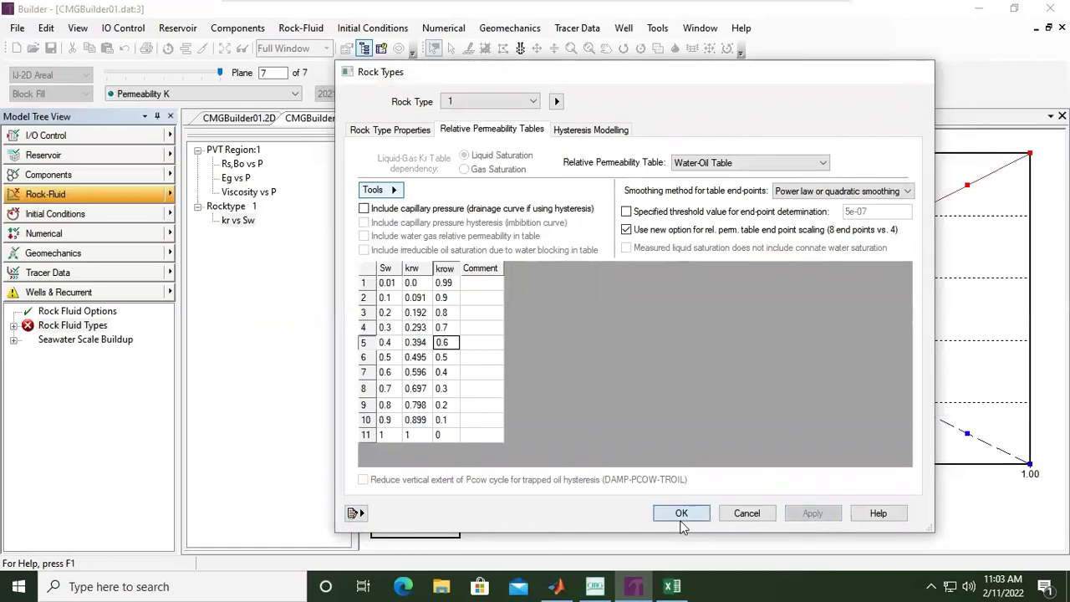
{"action": "left_click", "coordinate": [681, 513]}
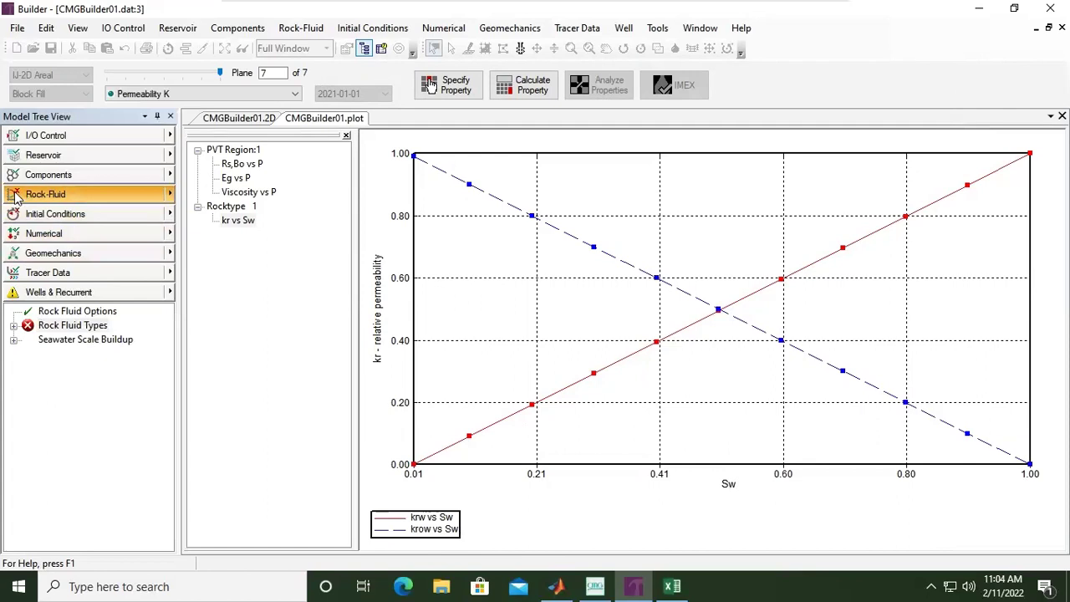
Step: Expand Rocktype 1 in the model tree, widen the tree view and open its relative permeability tables
{"action": "left_click", "coordinate": [13, 329]}
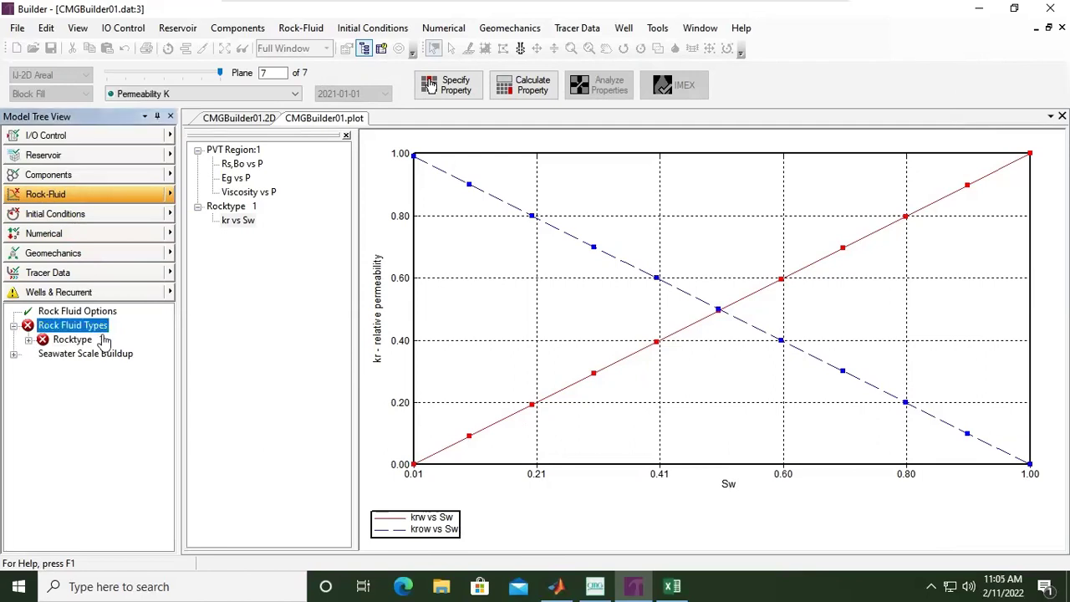
{"action": "left_click", "coordinate": [28, 339]}
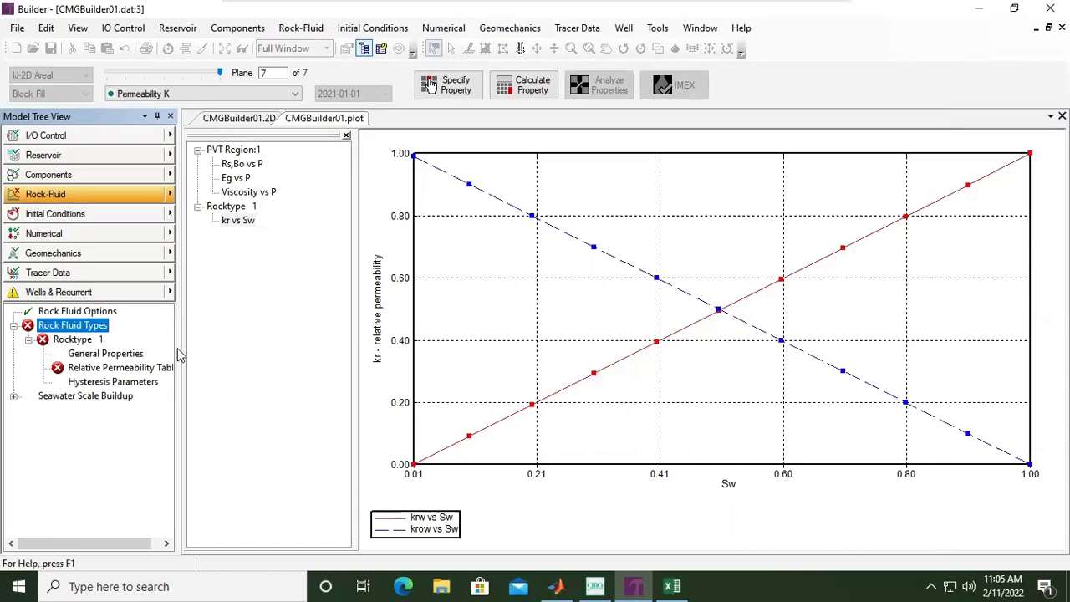
{"action": "left_click_drag", "start_coordinate": [180, 352], "coordinate": [234, 351]}
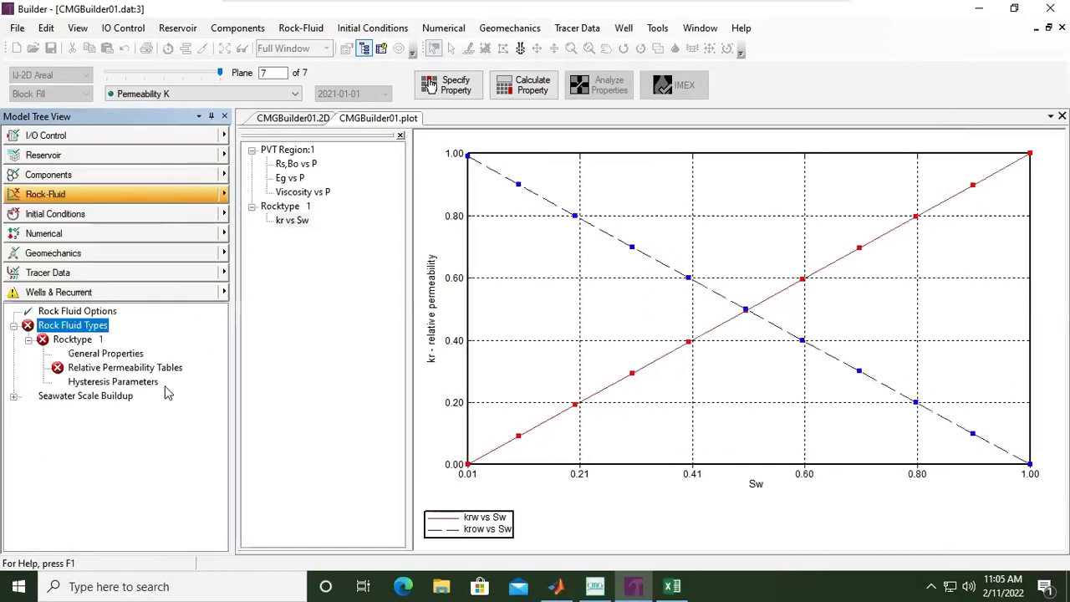
{"action": "left_click", "coordinate": [120, 368]}
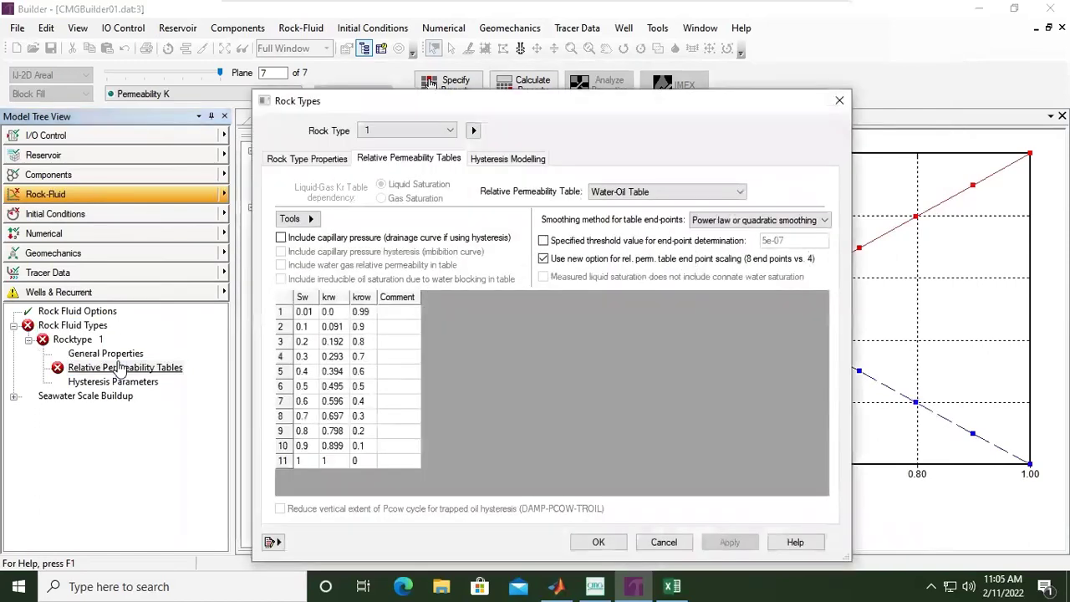
Step: Switch Rock Type 1 to the Liquid-Gas Table (Liquid Saturation) and exclude capillary pressure from it
{"action": "left_click", "coordinate": [612, 193]}
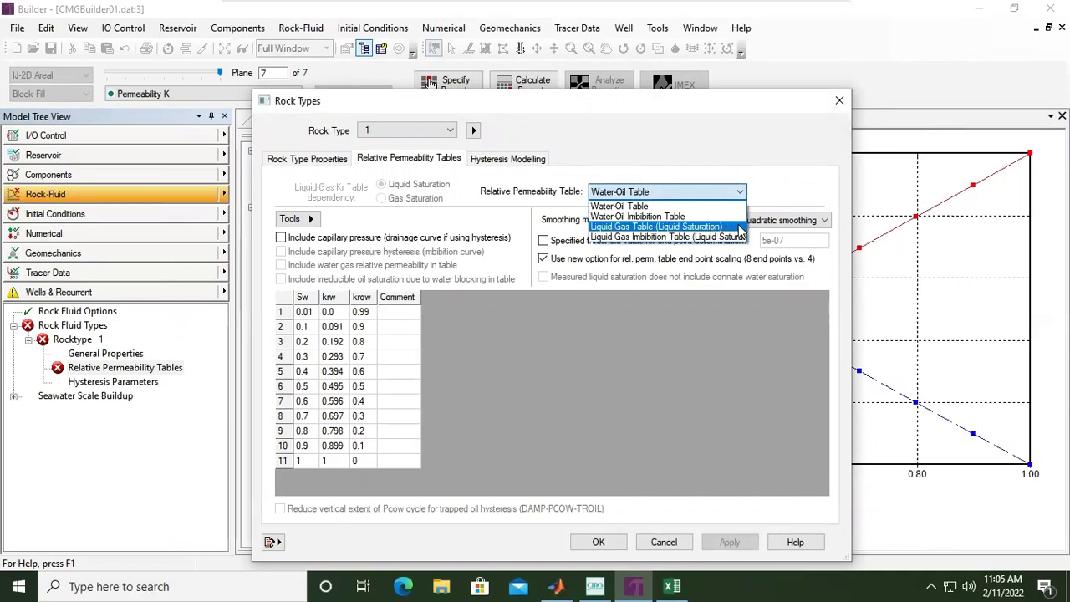
{"action": "left_click", "coordinate": [685, 227]}
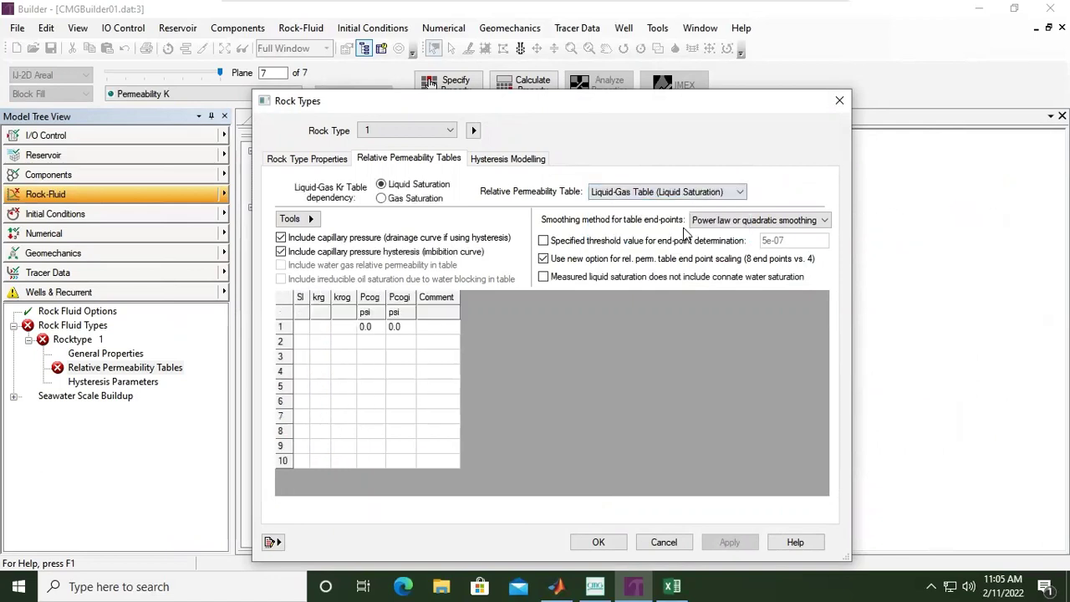
{"action": "left_click", "coordinate": [281, 237]}
Step: Paste the copied seven-row Sl, krg and krog data, with Sl from 0 to 1, into the liquid-gas table, then apply and close the settings
{"action": "left_click", "coordinate": [306, 315]}
{"action": "key", "text": "Tab"}
{"action": "left_click", "coordinate": [318, 329]}
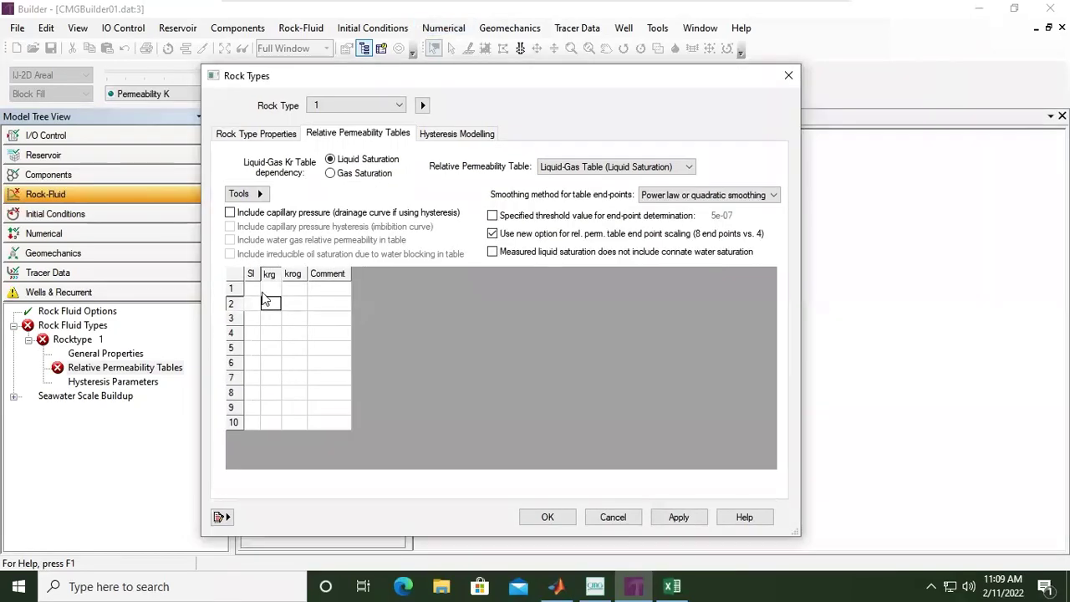
{"action": "left_click", "coordinate": [247, 289]}
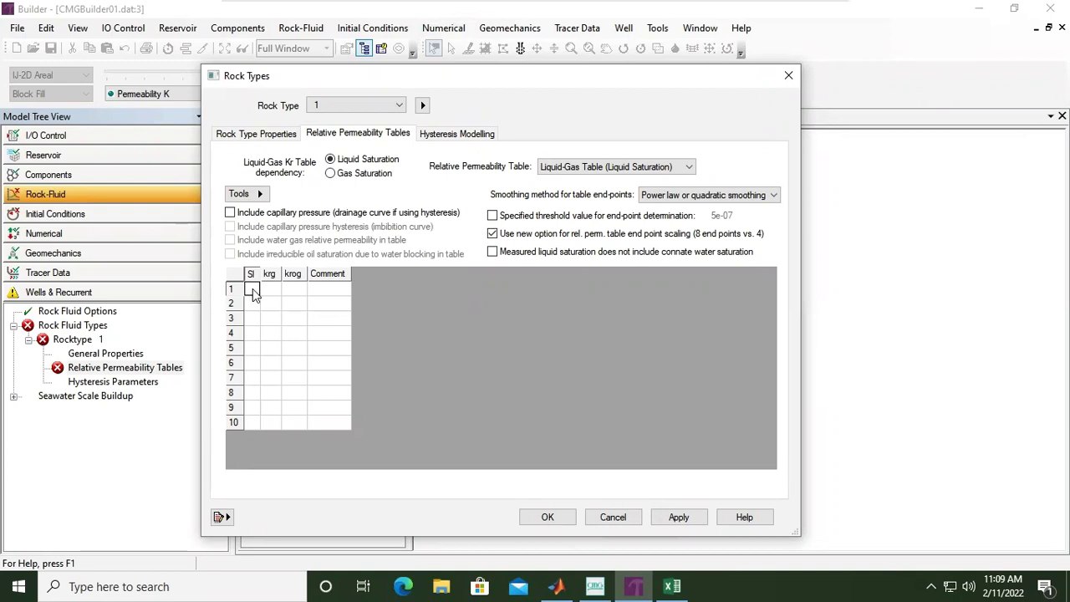
{"action": "right_click", "coordinate": [254, 292]}
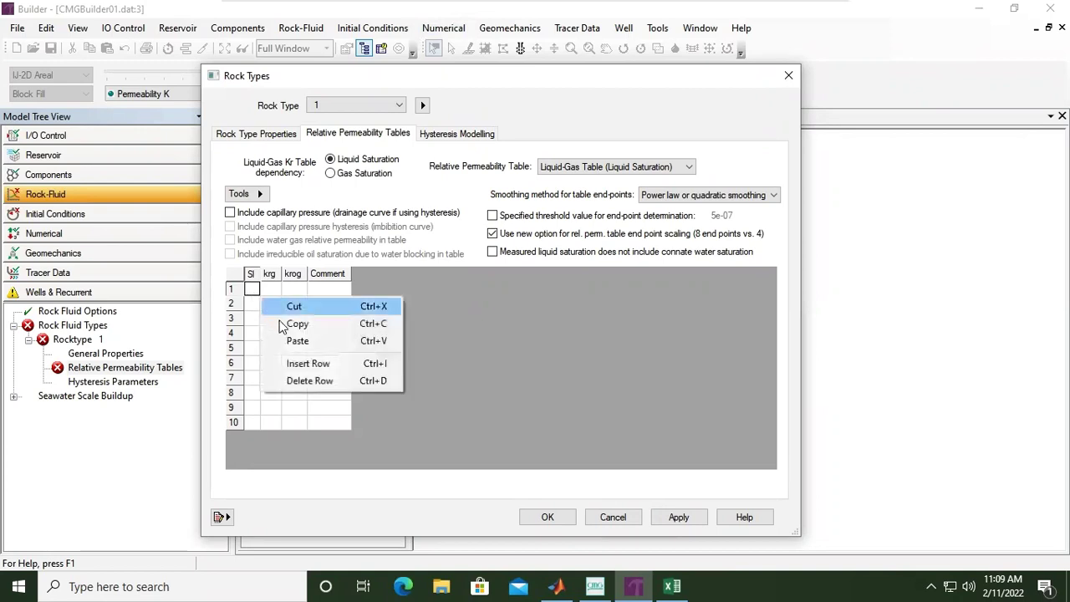
{"action": "left_click", "coordinate": [298, 341]}
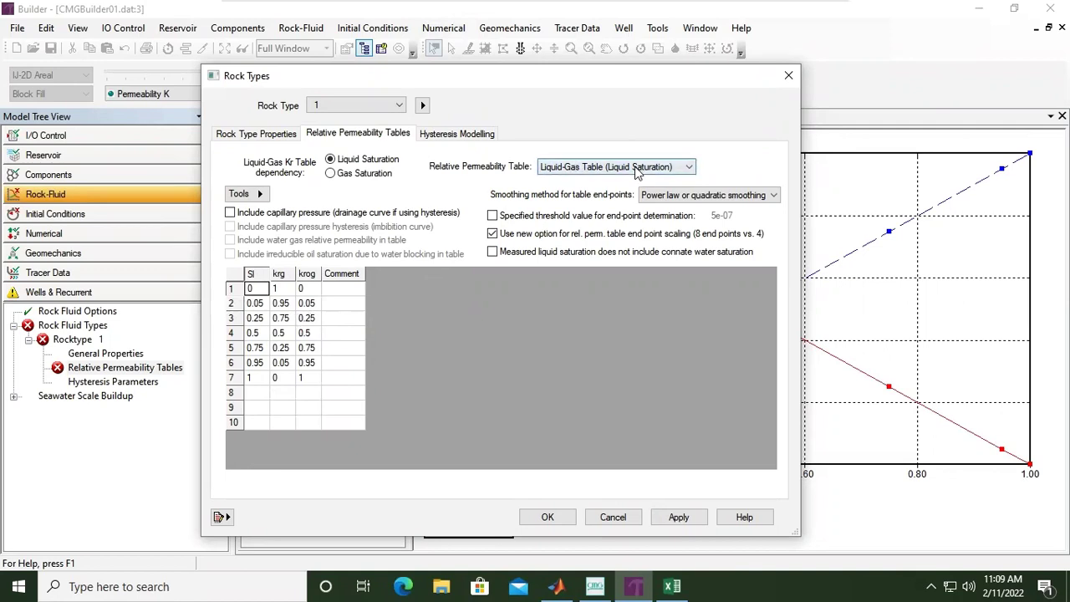
{"action": "left_click", "coordinate": [678, 516]}
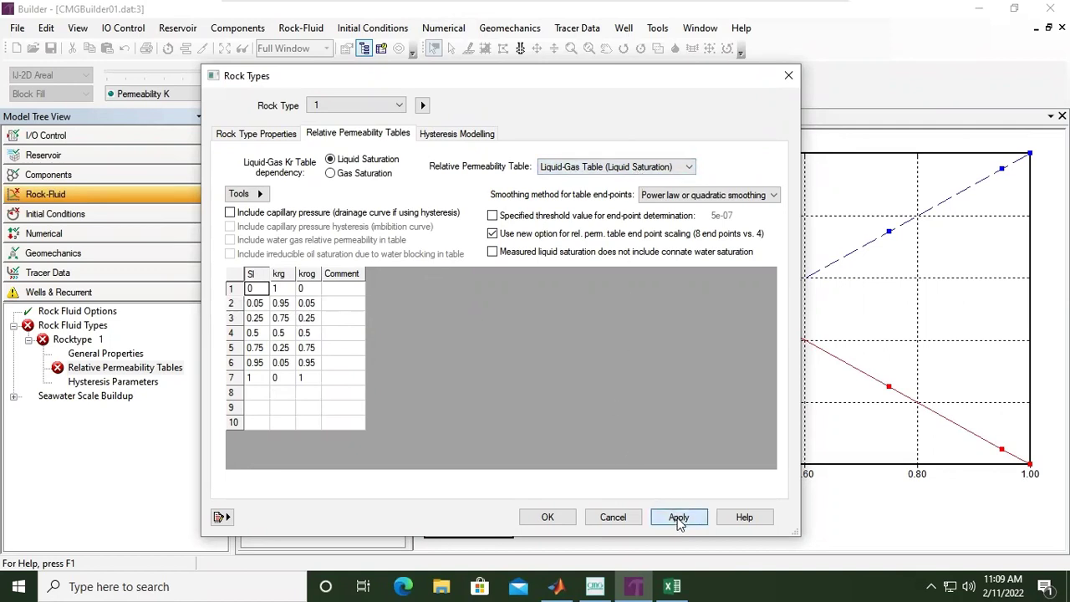
{"action": "left_click", "coordinate": [546, 518]}
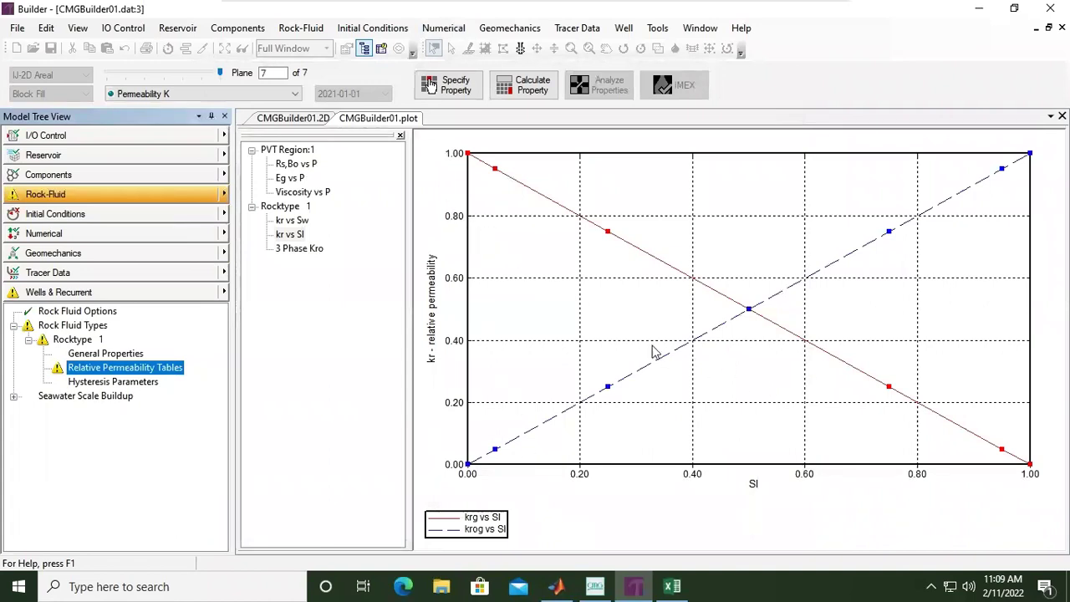
Step: Review the PVT Region 1 and Rocktype 1 relative permeability plots, and try to display the 3 Phase Kro plot
{"action": "left_click", "coordinate": [290, 153]}
{"action": "left_click", "coordinate": [293, 163]}
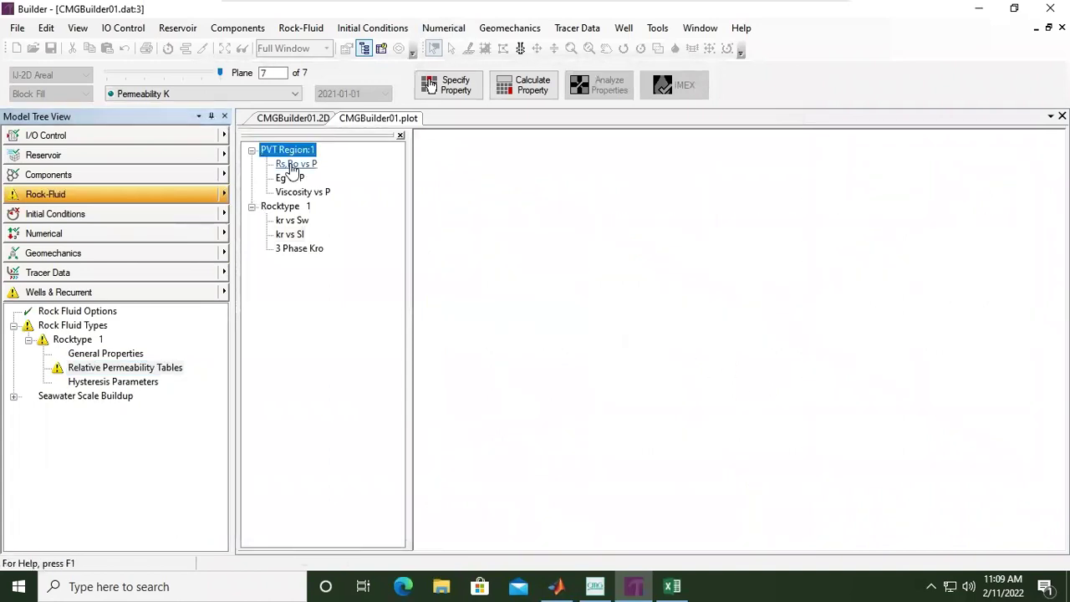
{"action": "left_click", "coordinate": [297, 179]}
{"action": "left_click", "coordinate": [301, 193]}
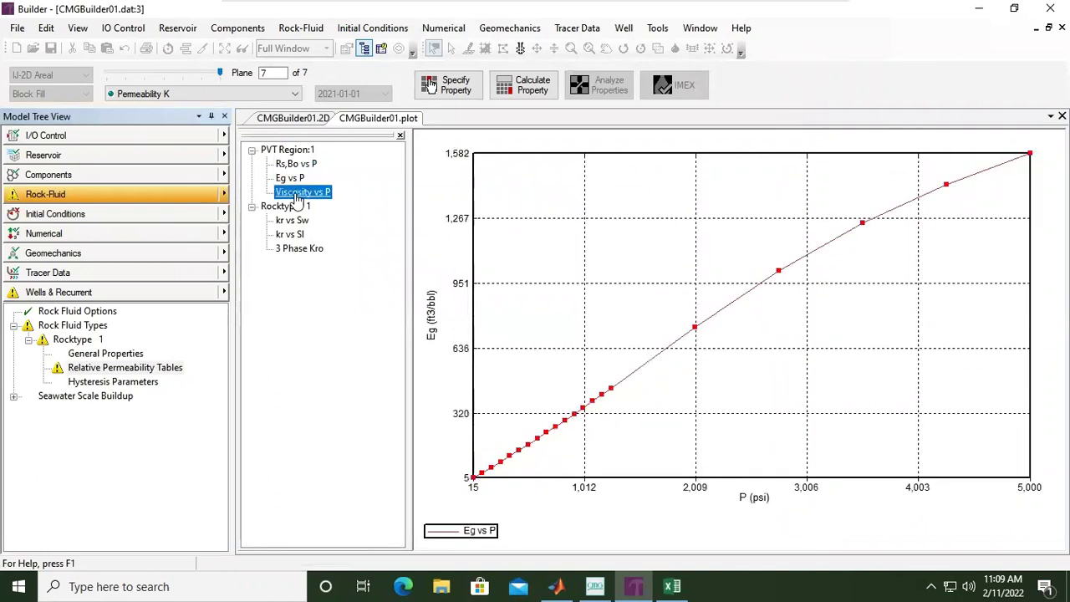
{"action": "left_click", "coordinate": [301, 209]}
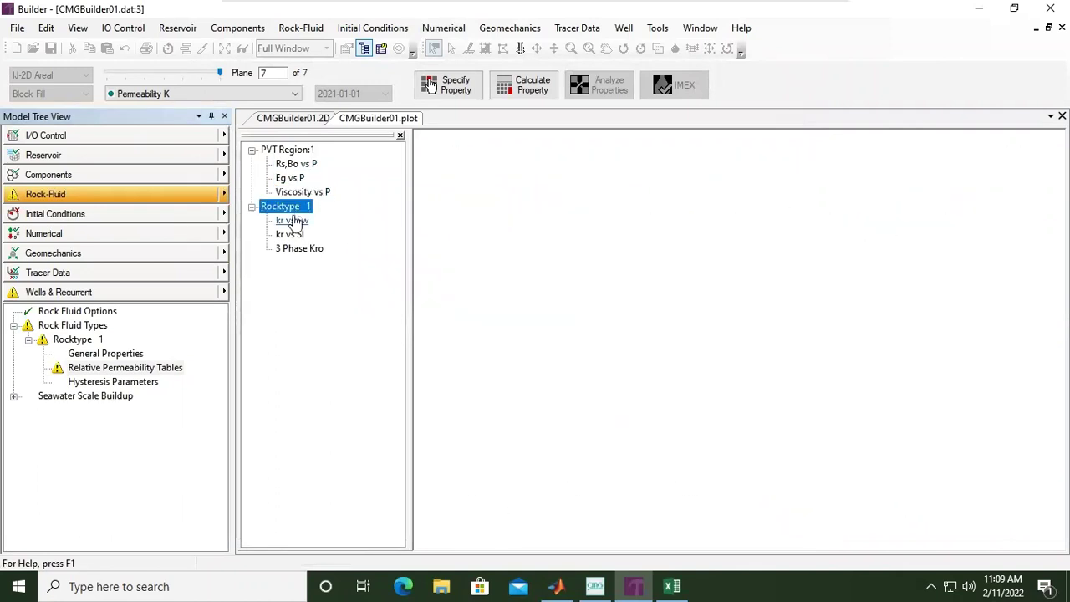
{"action": "left_click", "coordinate": [294, 220]}
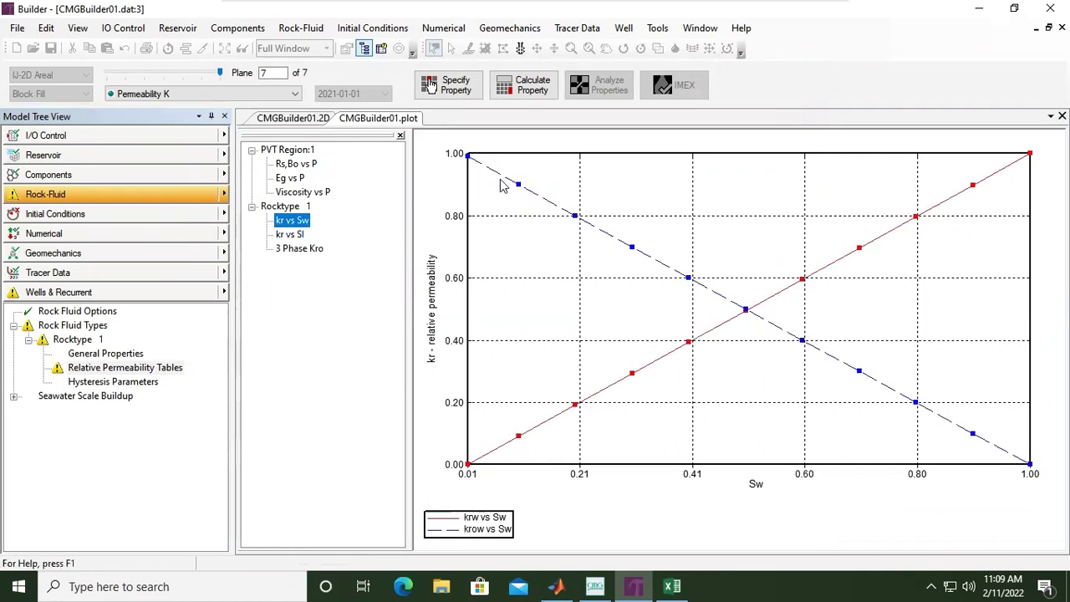
{"action": "left_click", "coordinate": [292, 235]}
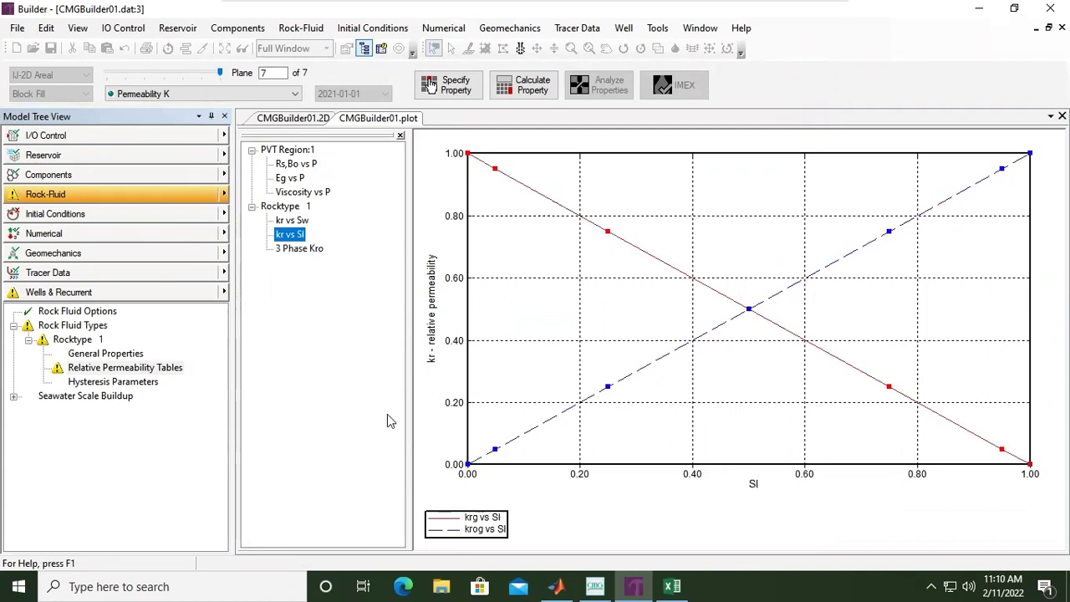
{"action": "left_click", "coordinate": [306, 250]}
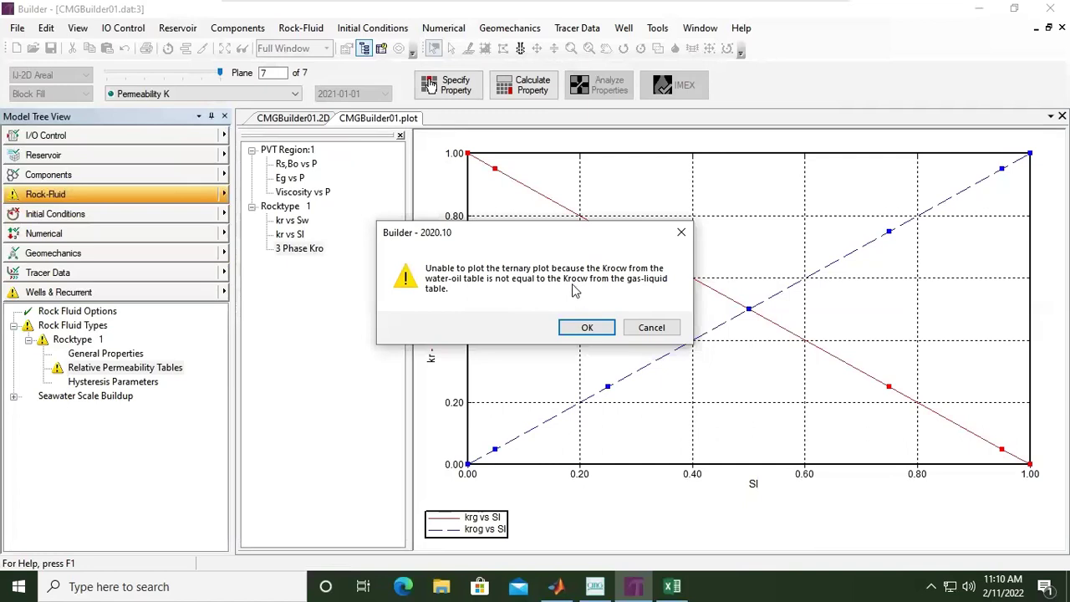
{"action": "left_click", "coordinate": [587, 327]}
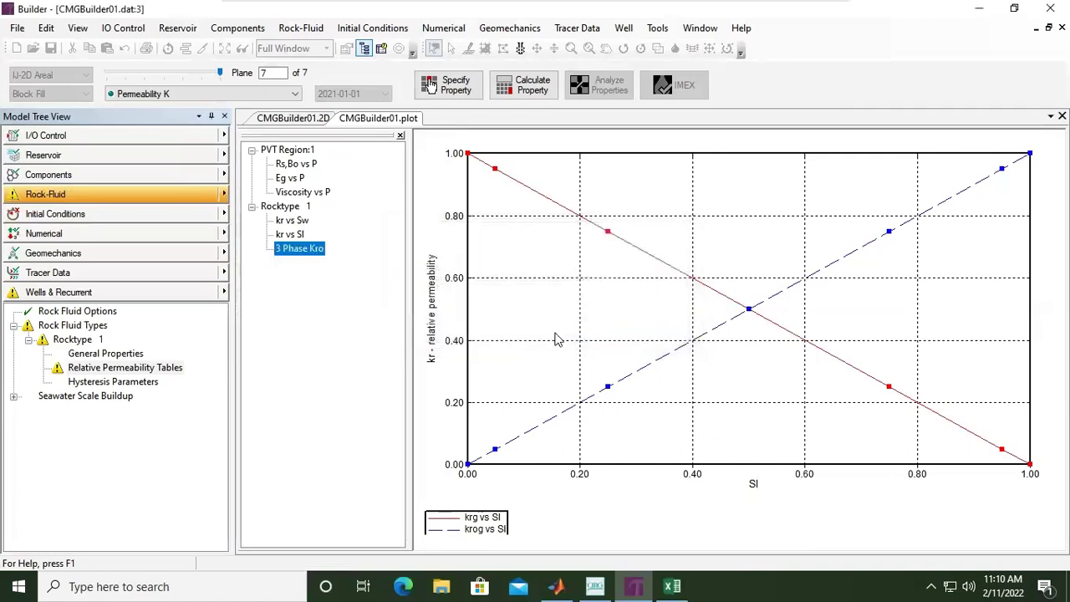
Step: Examine the first krow entry of the water-oil table and read the validation report for Rocktype 1
{"action": "left_click", "coordinate": [88, 369]}
{"action": "double_click", "coordinate": [87, 369]}
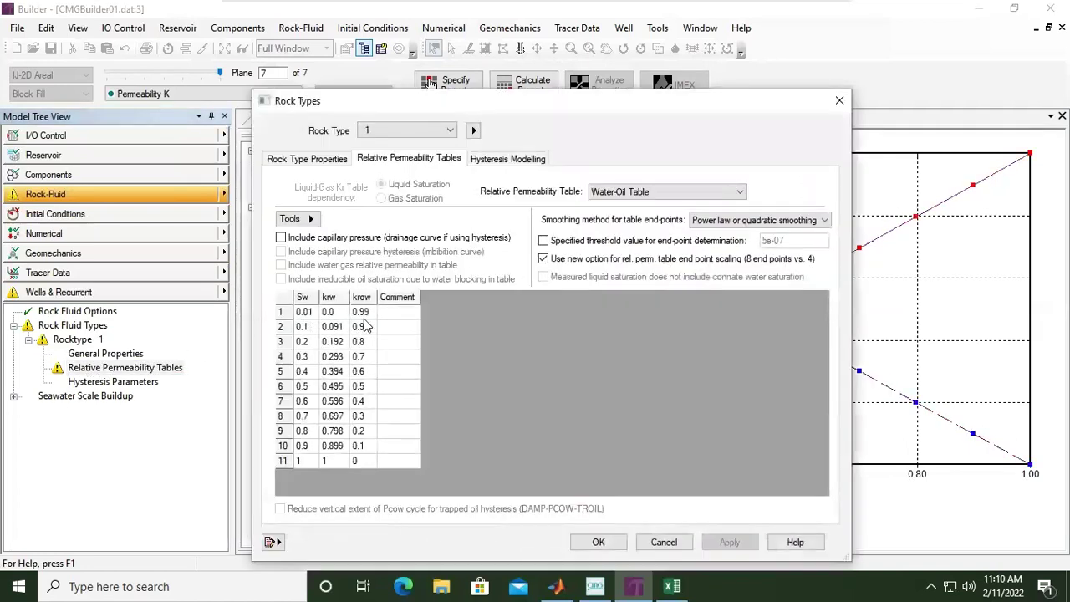
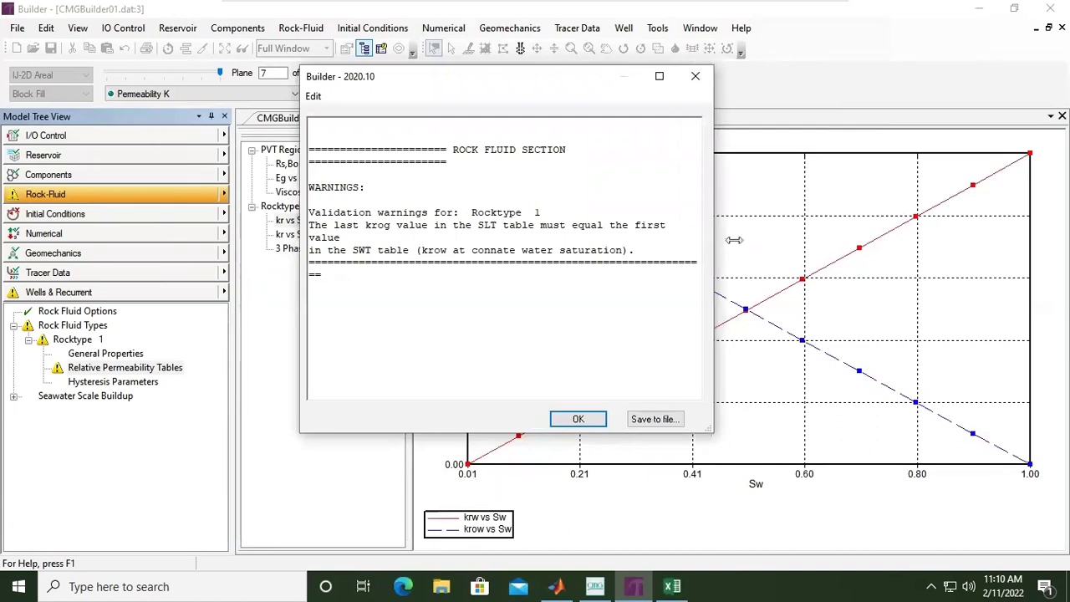
{"action": "left_click_drag", "start_coordinate": [481, 213], "coordinate": [699, 219]}
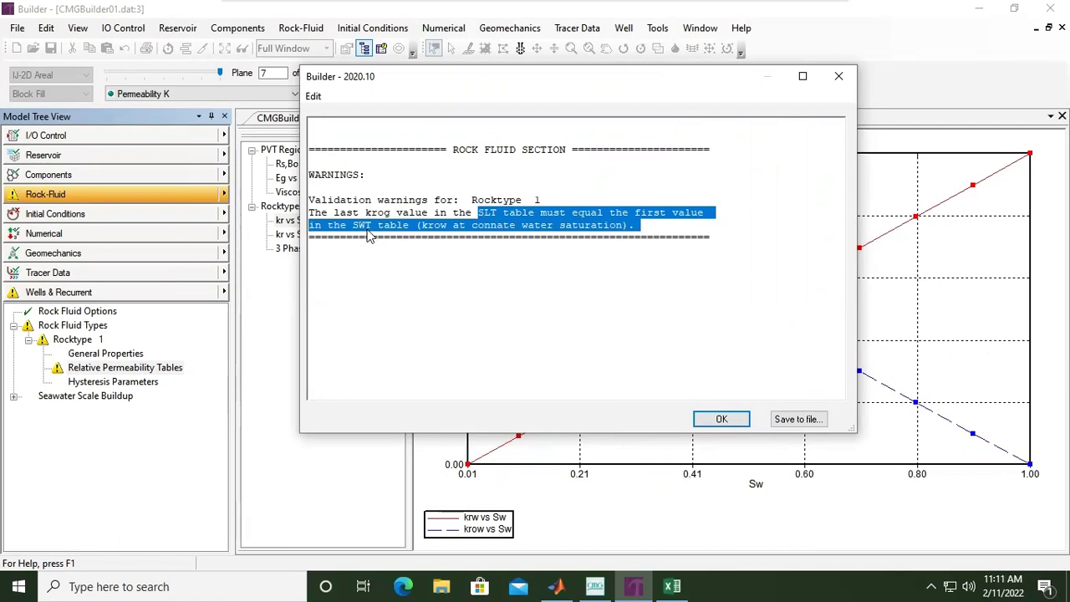
{"action": "left_click", "coordinate": [434, 226]}
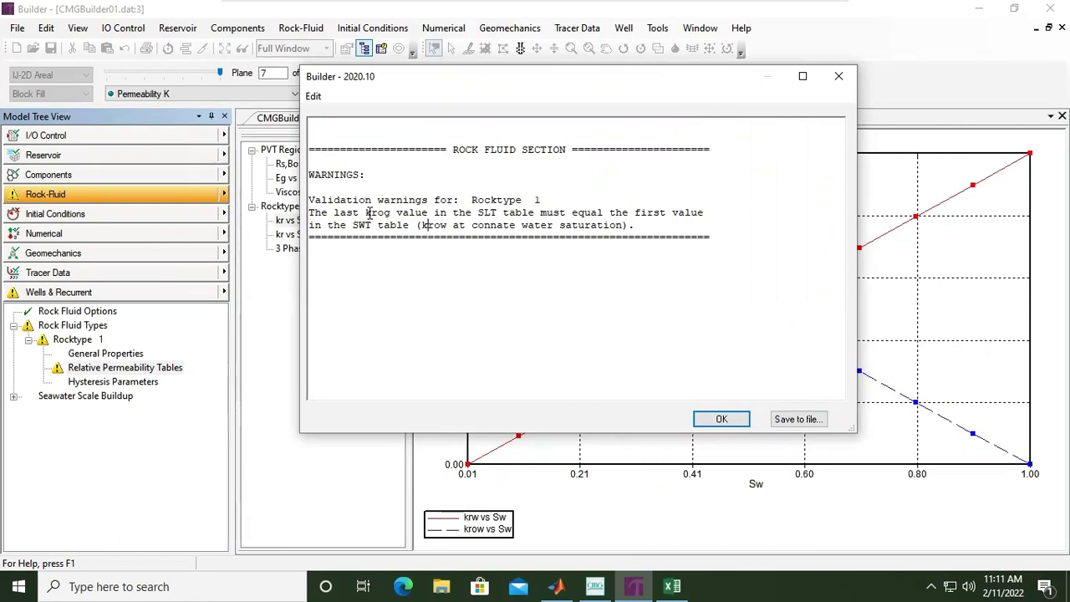
{"action": "left_click", "coordinate": [721, 419]}
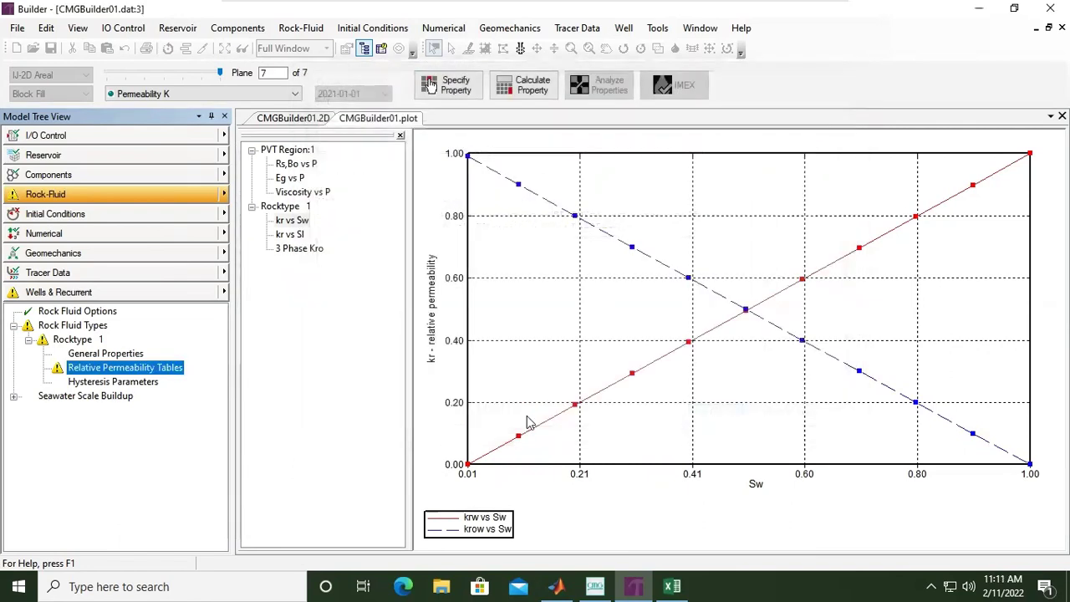
Step: Check the last krog entry in the Liquid-Gas Table (Liquid Saturation) of Rocktype 1 and close the settings
{"action": "double_click", "coordinate": [177, 373]}
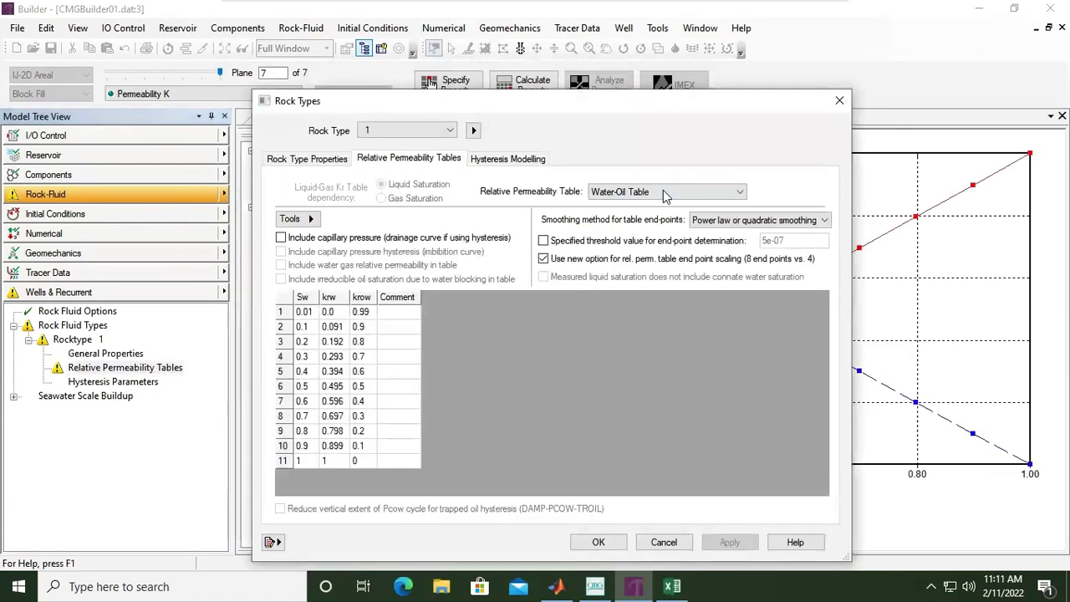
{"action": "left_click", "coordinate": [666, 192]}
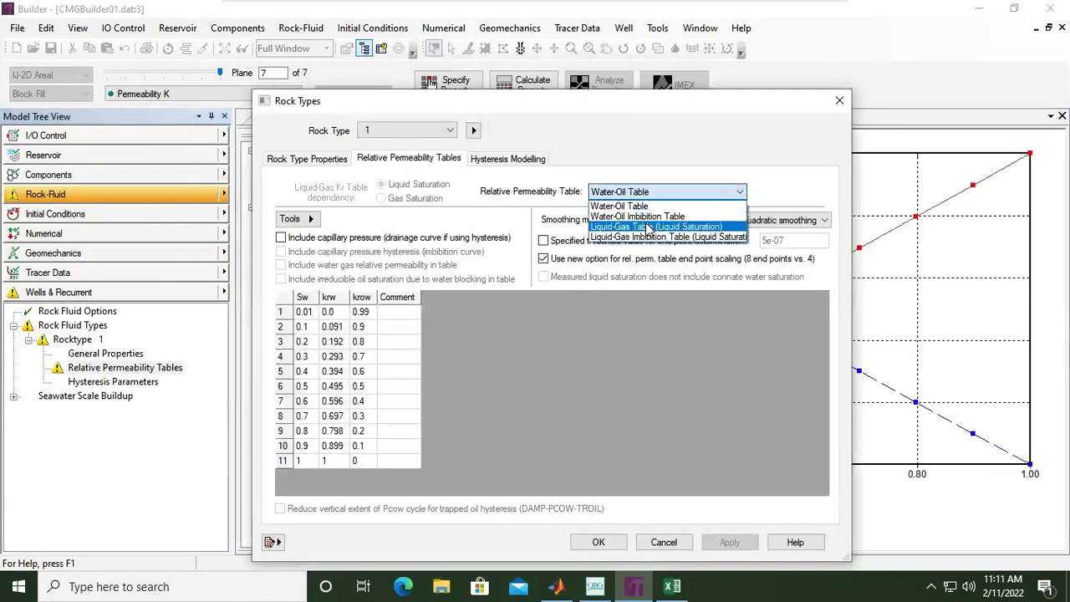
{"action": "left_click", "coordinate": [652, 227]}
{"action": "left_click", "coordinate": [355, 403]}
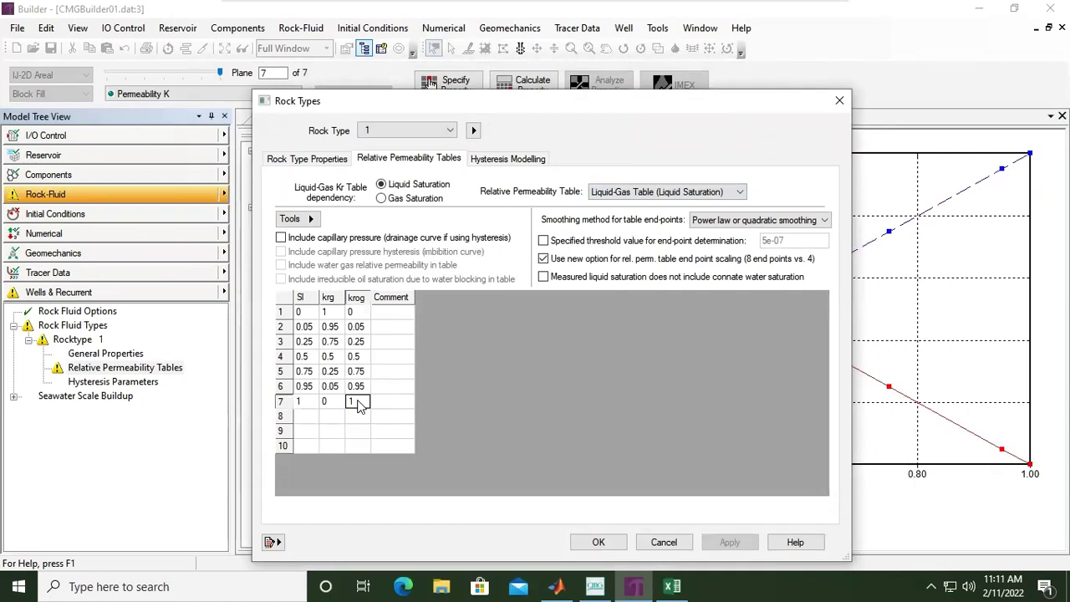
{"action": "left_click", "coordinate": [839, 101]}
Step: Validate the relative permeability tables of Rocktype 1, read the report and close it
{"action": "right_click", "coordinate": [109, 372]}
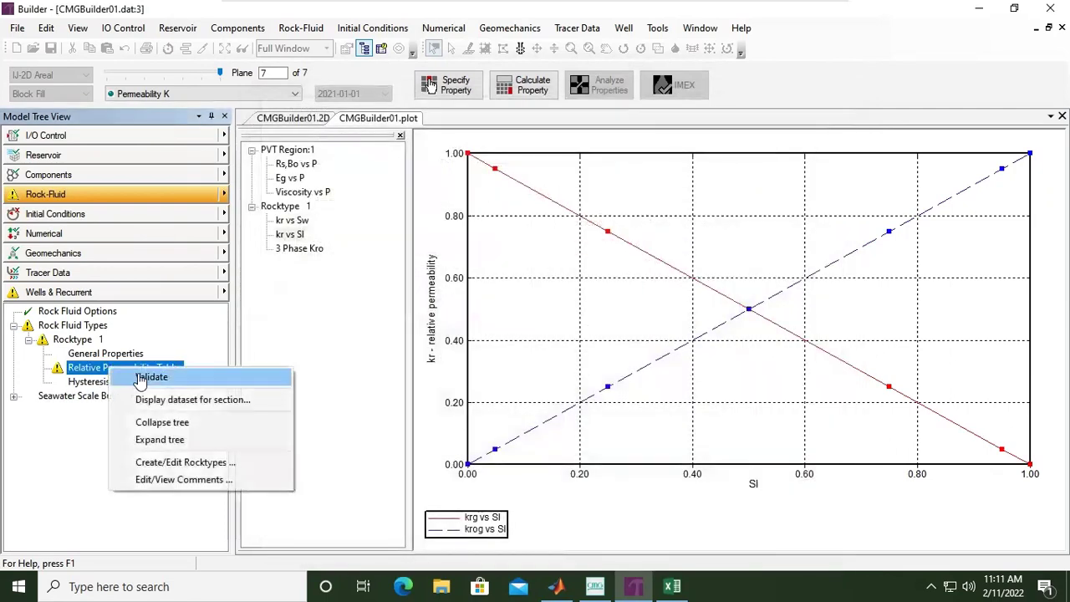
{"action": "left_click", "coordinate": [136, 376]}
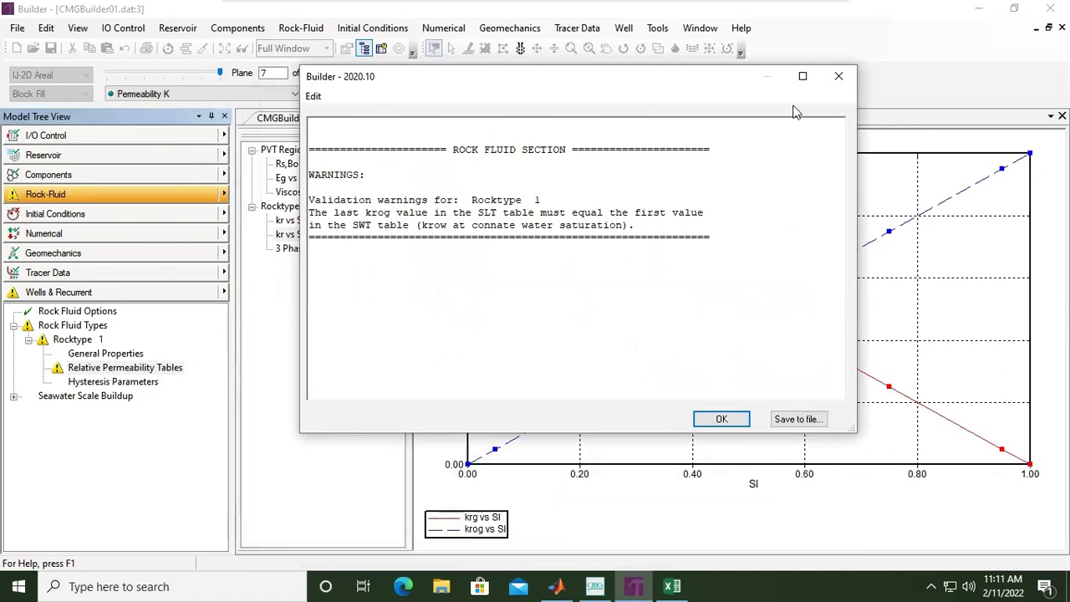
{"action": "left_click", "coordinate": [839, 77]}
Step: Copy the row 1 krow value from the water-oil relative permeability table of Rocktype 1
{"action": "double_click", "coordinate": [119, 372]}
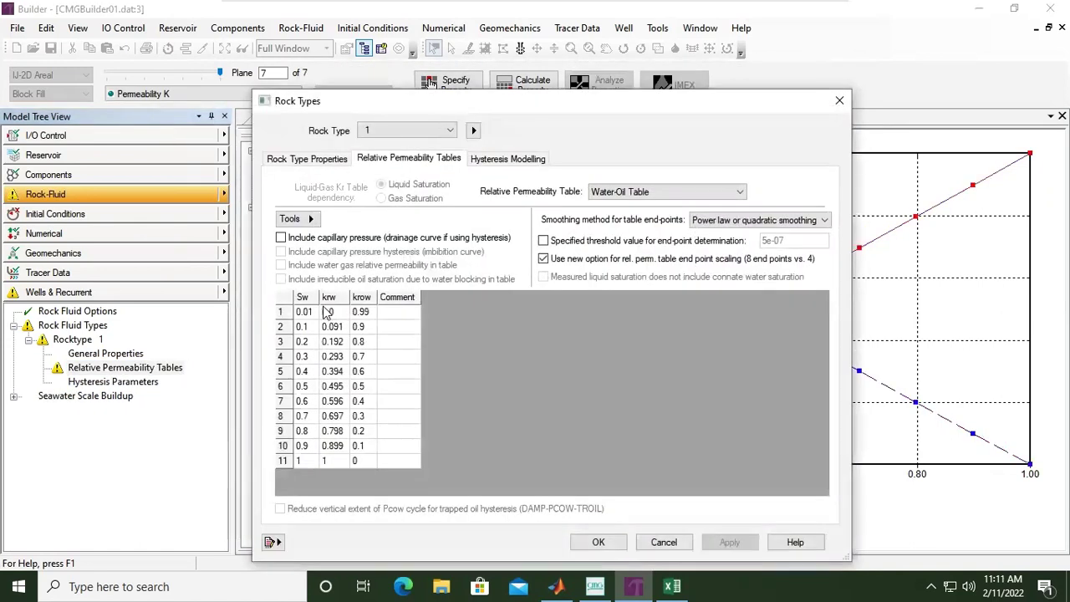
{"action": "left_click", "coordinate": [362, 312]}
{"action": "right_click", "coordinate": [365, 318]}
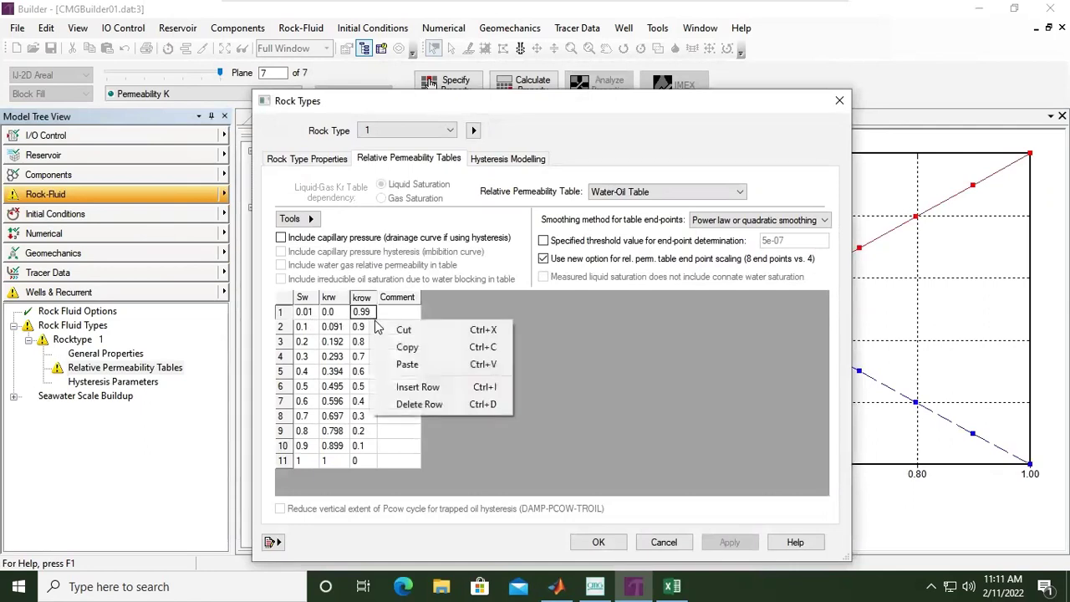
{"action": "left_click", "coordinate": [406, 347]}
Step: Paste 0.99 as the row 7 krog value in the Liquid-Gas Table (Liquid Saturation), then apply and close the rock type settings
{"action": "left_click", "coordinate": [660, 193]}
{"action": "left_click", "coordinate": [638, 219]}
{"action": "left_click", "coordinate": [652, 193]}
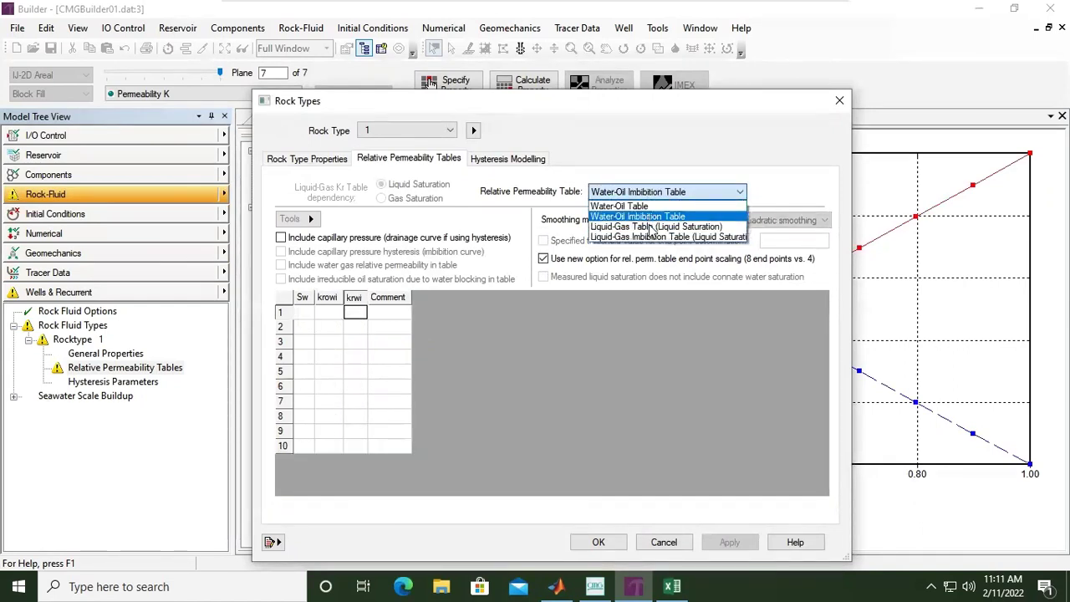
{"action": "left_click", "coordinate": [652, 222]}
{"action": "right_click", "coordinate": [357, 403]}
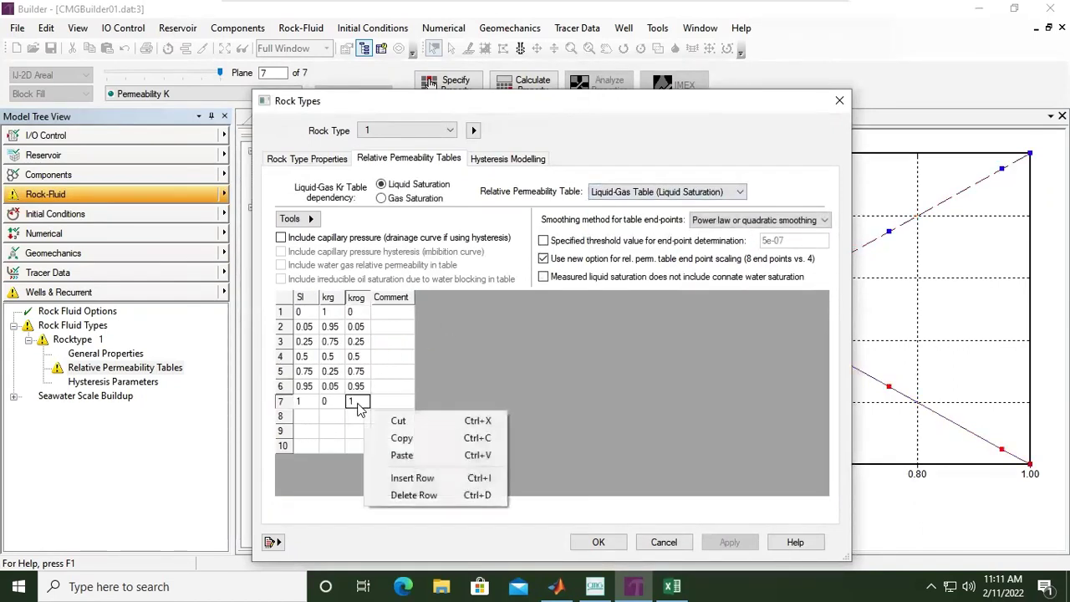
{"action": "left_click", "coordinate": [403, 465]}
{"action": "left_click", "coordinate": [725, 543]}
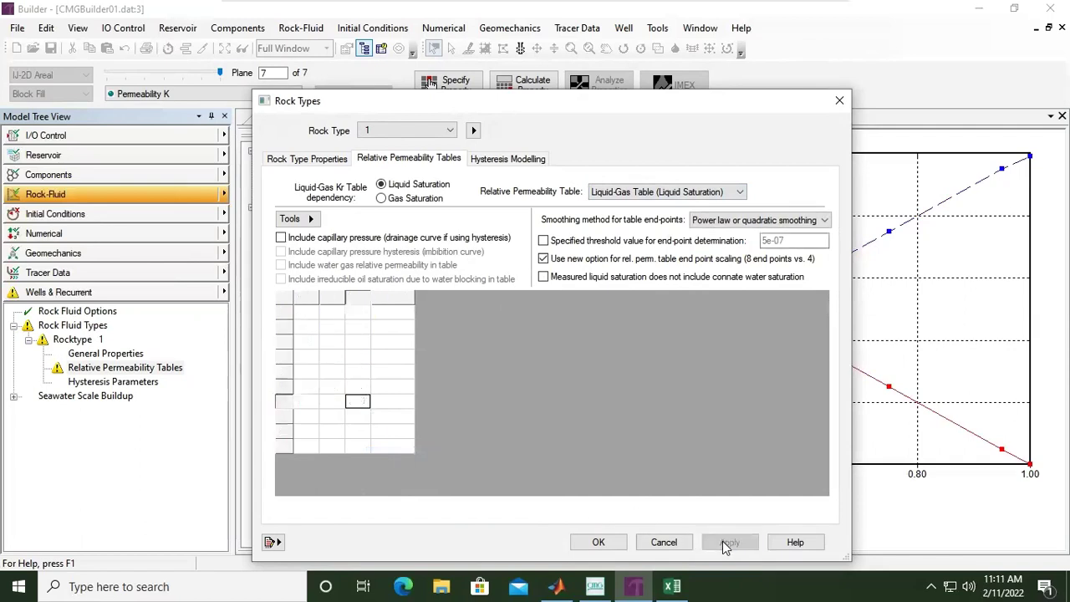
{"action": "left_click", "coordinate": [597, 543]}
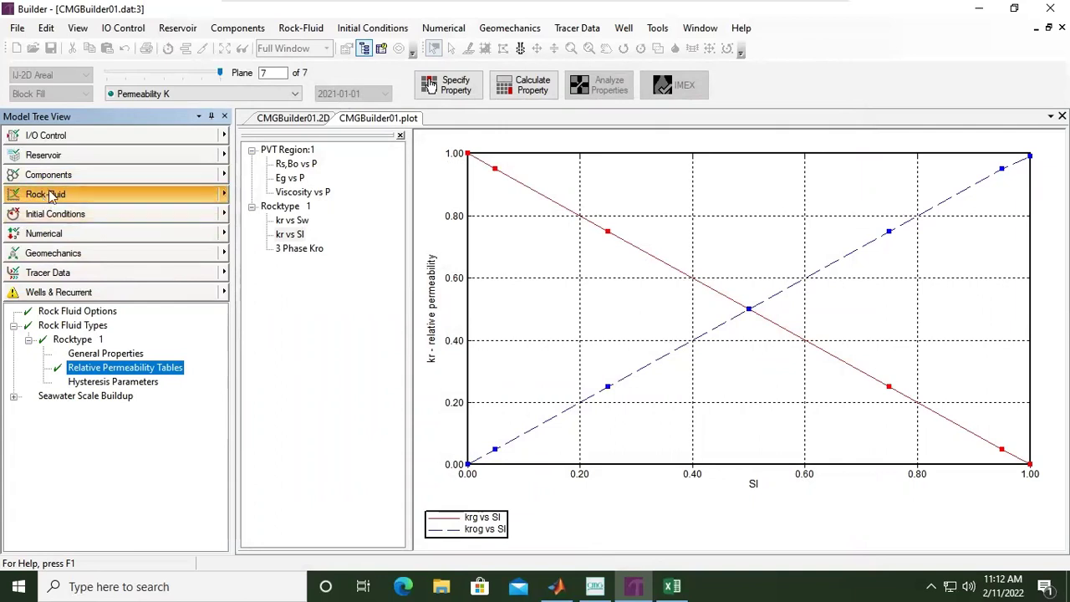
Step: Open the Initial Conditions section of the model
{"action": "left_click", "coordinate": [121, 222]}
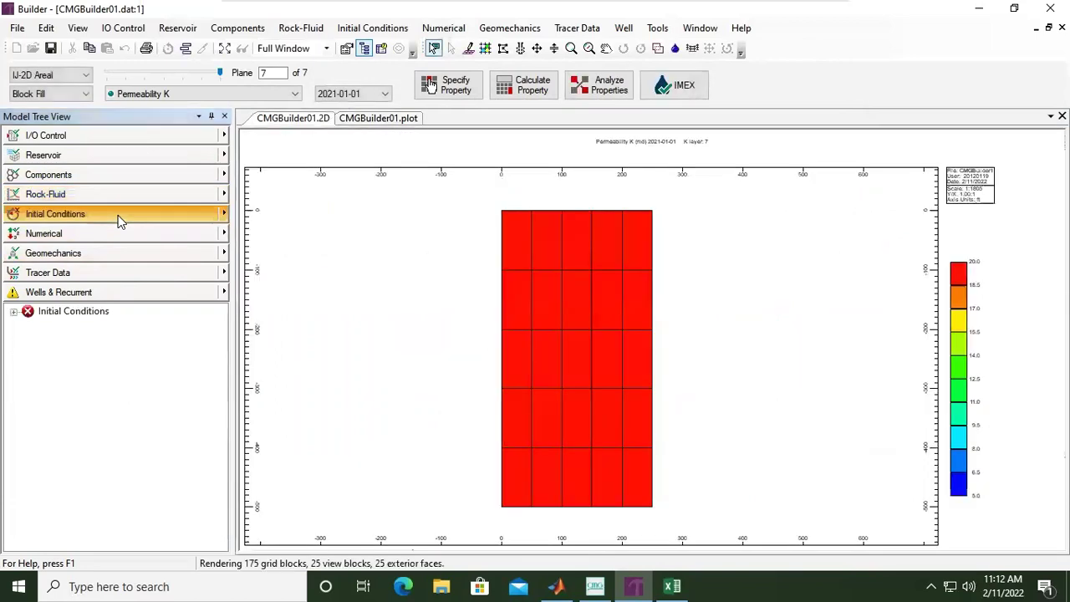